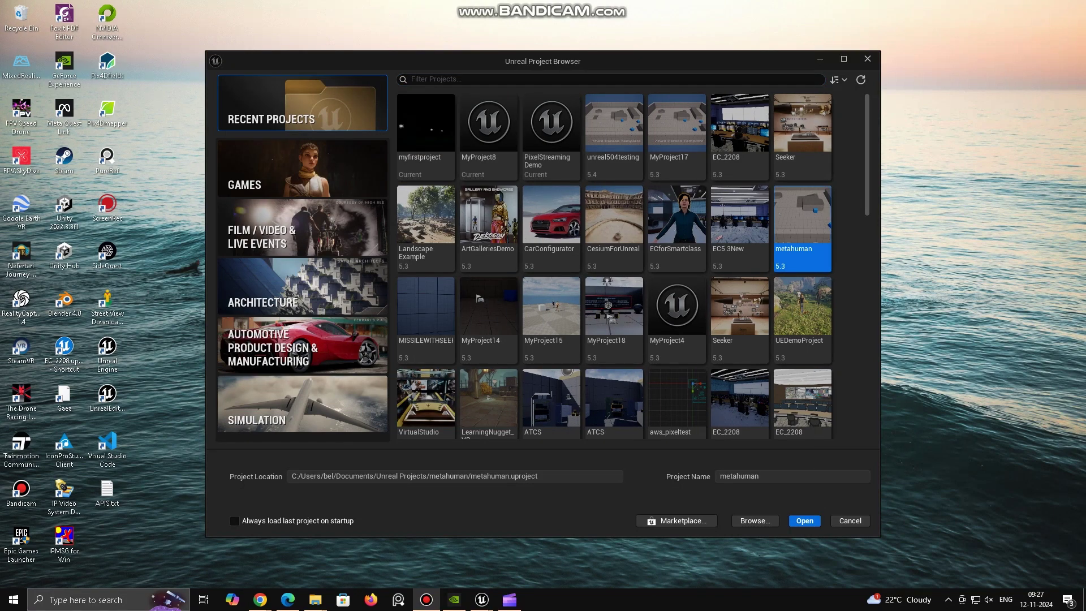
Step: Create a Games project from the Third Person template and name it pixelStreamingDemo55
click(302, 169)
click(551, 118)
click(792, 476)
text(p)
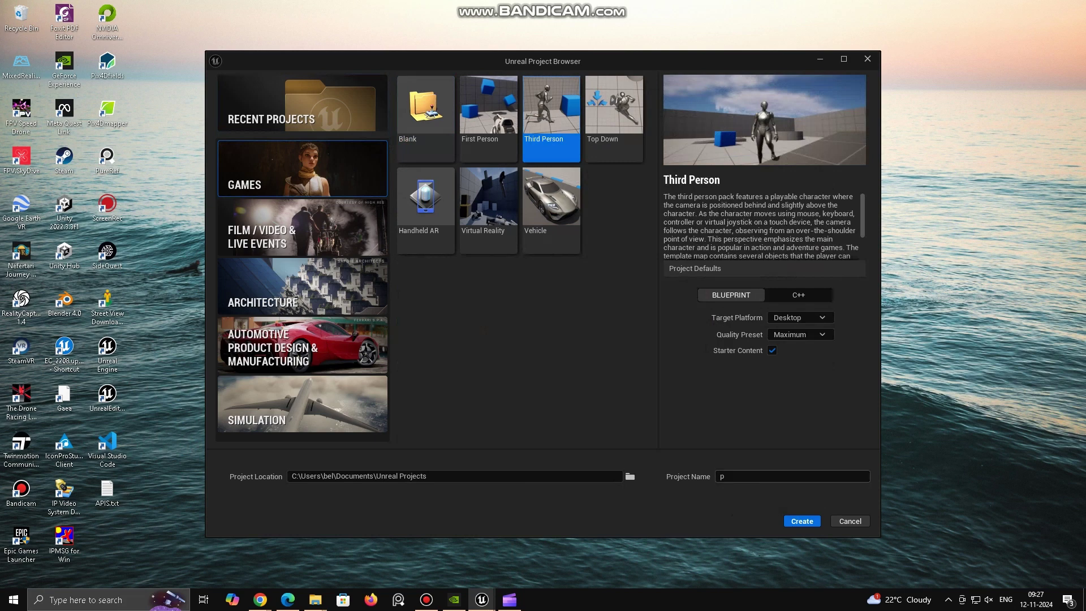
text(ise)
key(BackSpace)
key(BackSpace)
text(xelStreamingDemo55)
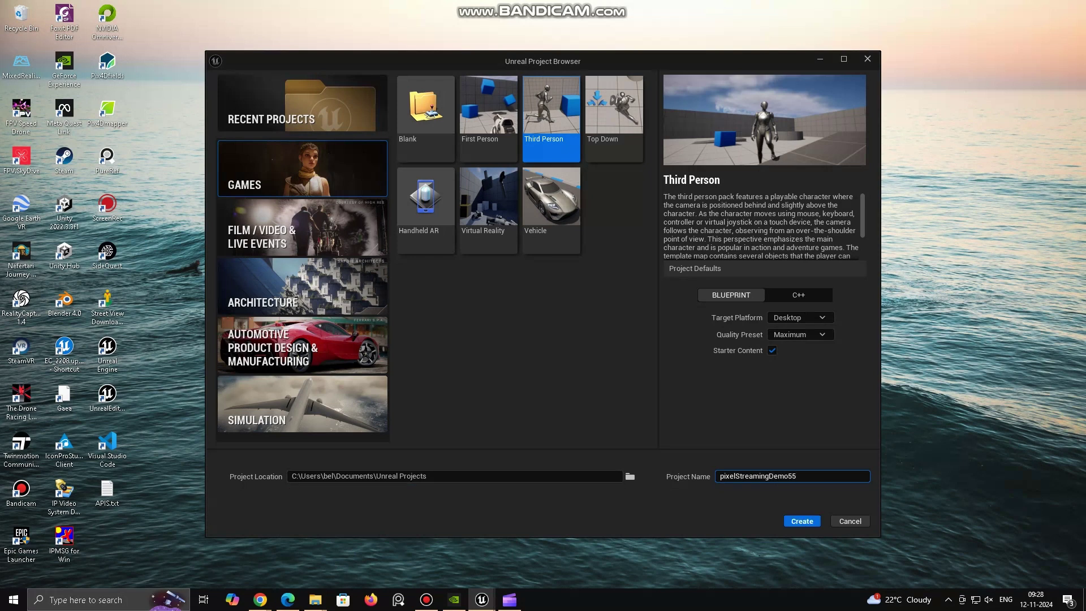
key(Return)
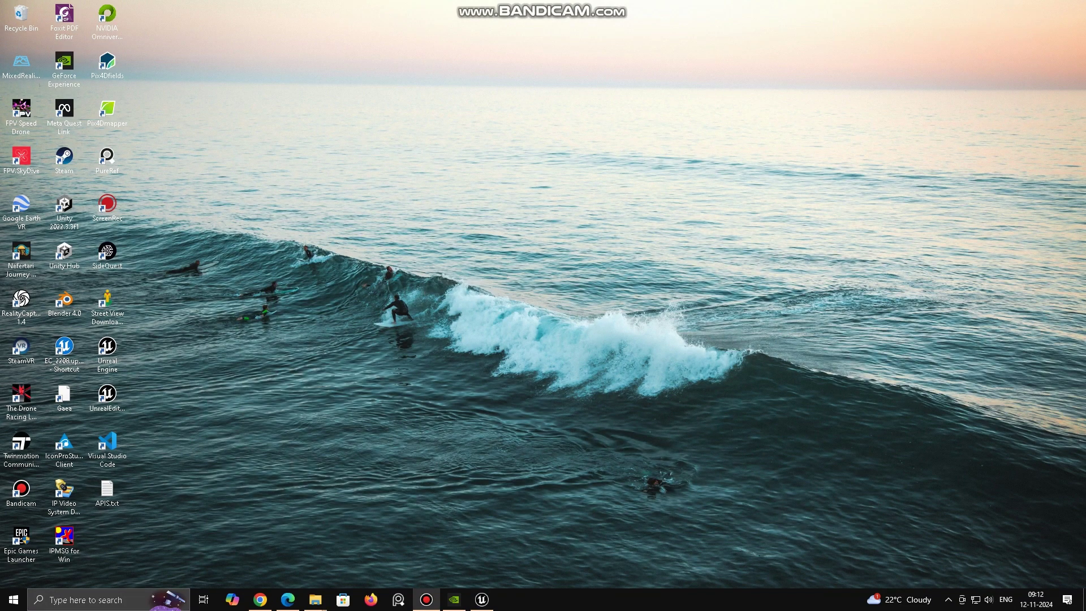
Step: Switch to the pixelStreamingDemo55 editor, play-test ThirdPersonMap in the viewport and stop the session
key(alt+Tab)
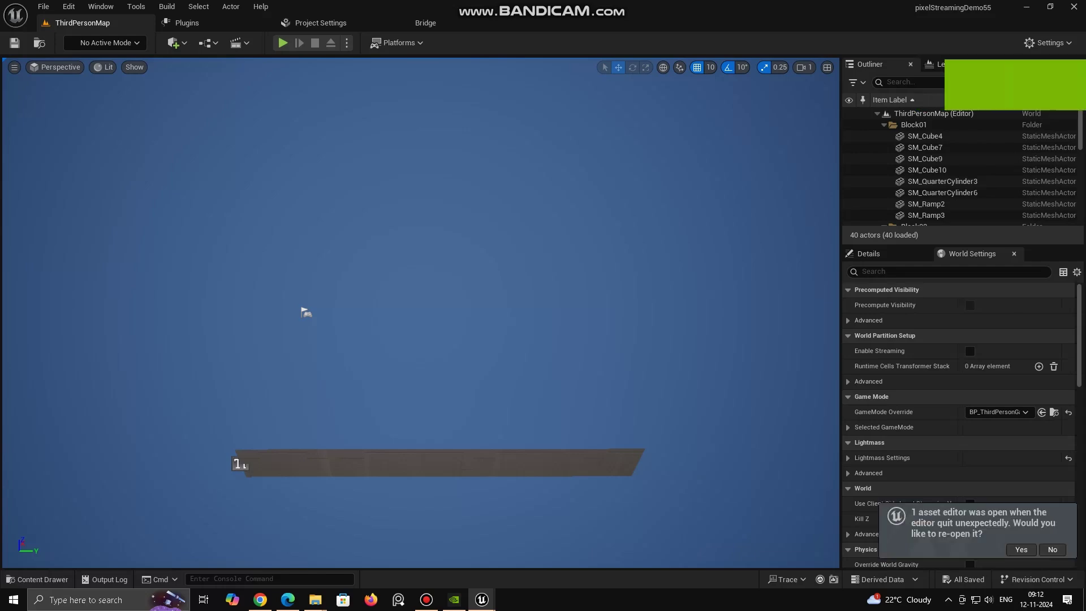
right_click(315, 283)
click(505, 252)
right_drag(505, 253, 481, 226)
key(w)
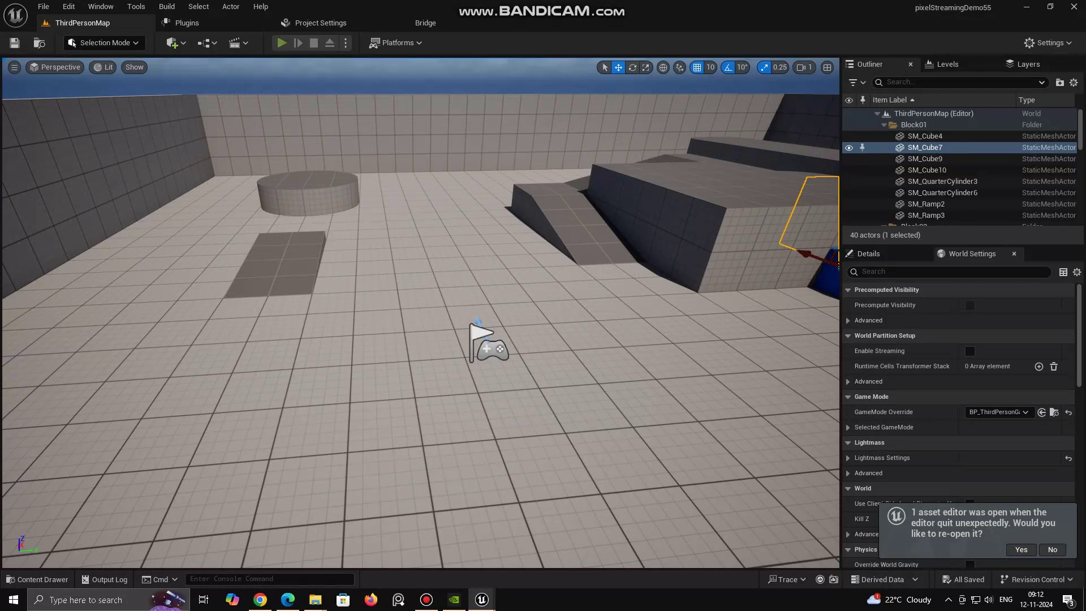
key(alt+p)
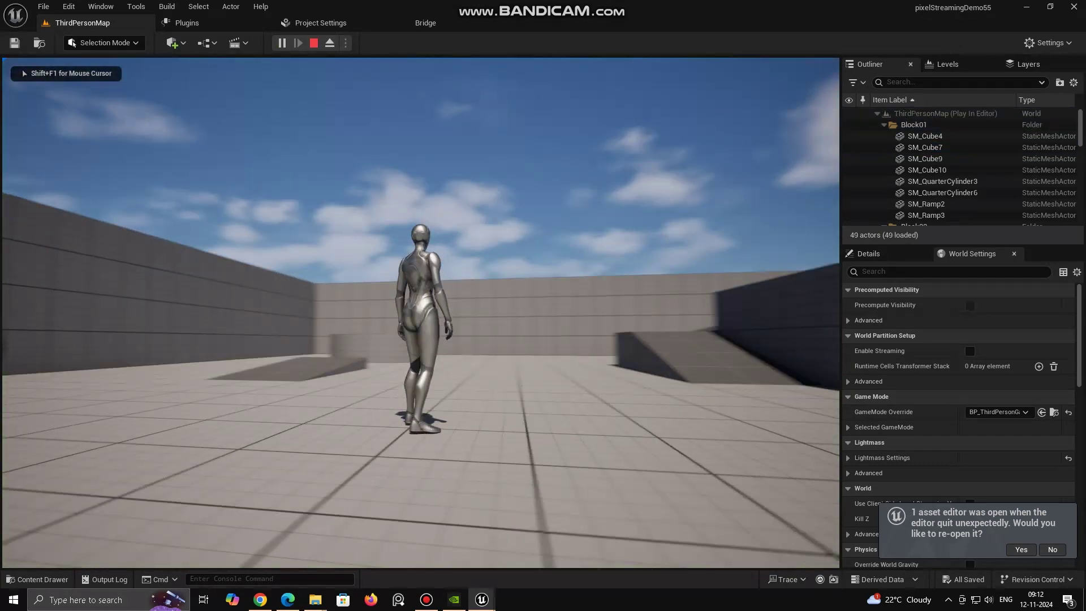
key(Escape)
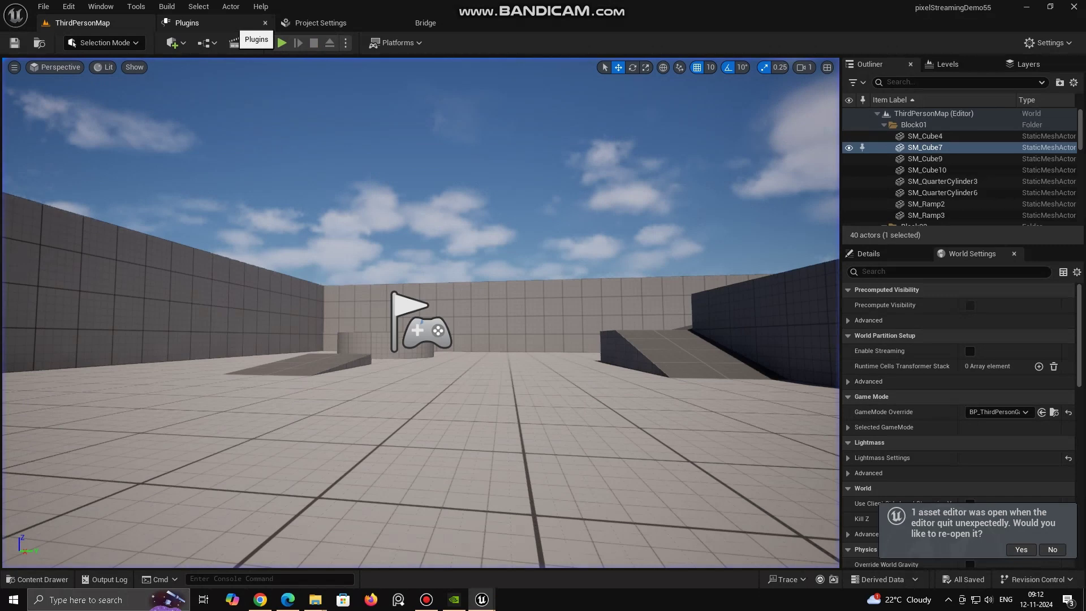
Step: Find the Pixel Streaming plugin by searching for "pixel", enable it and restart the editor
click(230, 24)
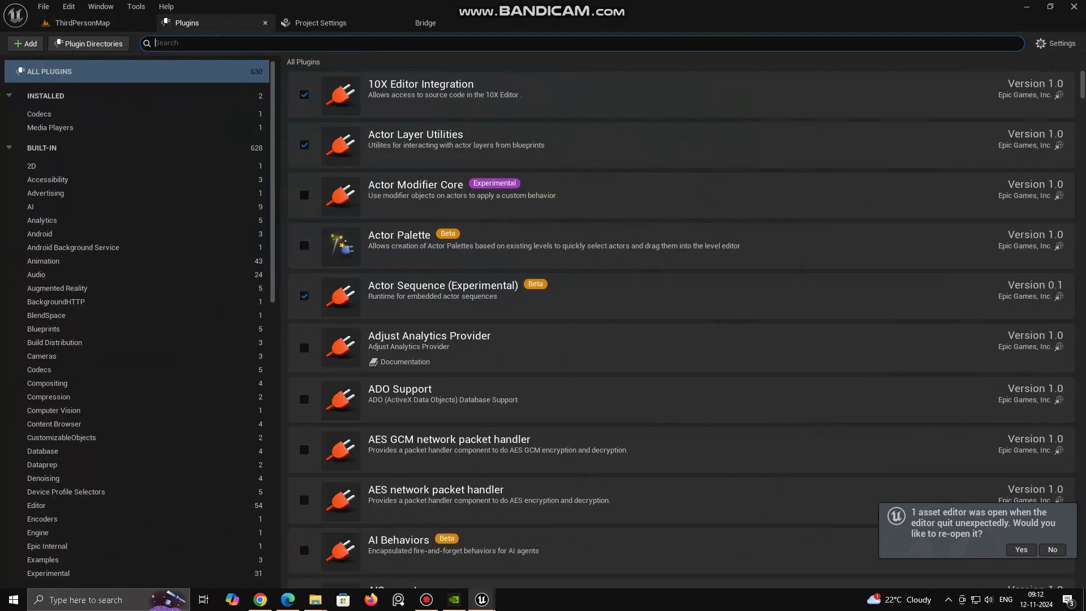
text(pixel)
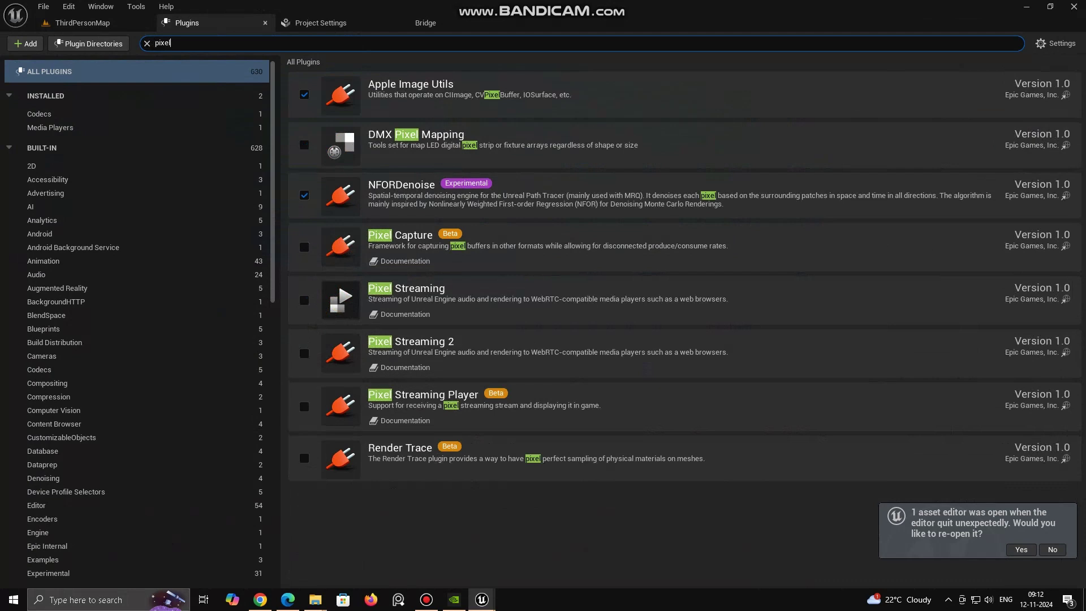
click(304, 300)
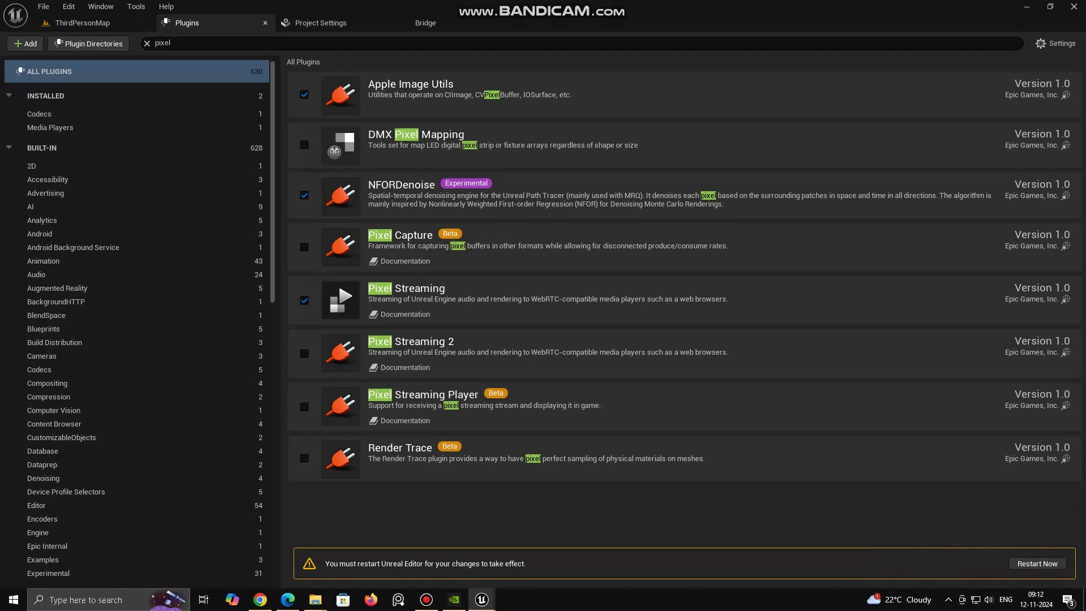
click(1037, 563)
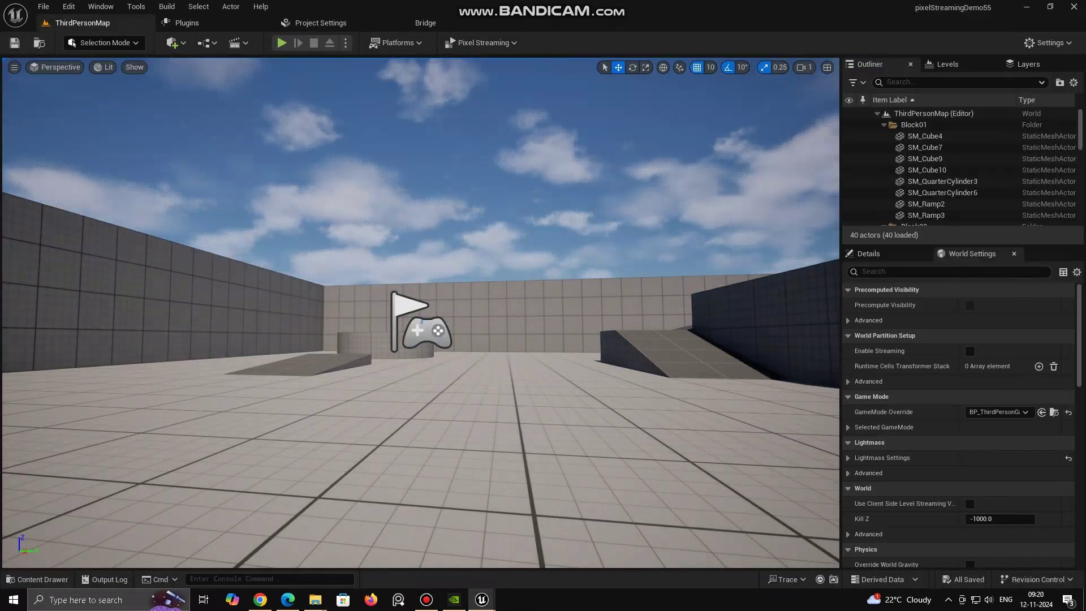
Step: Launch the embedded Pixel Streaming signalling server and start streaming the level editor
click(482, 42)
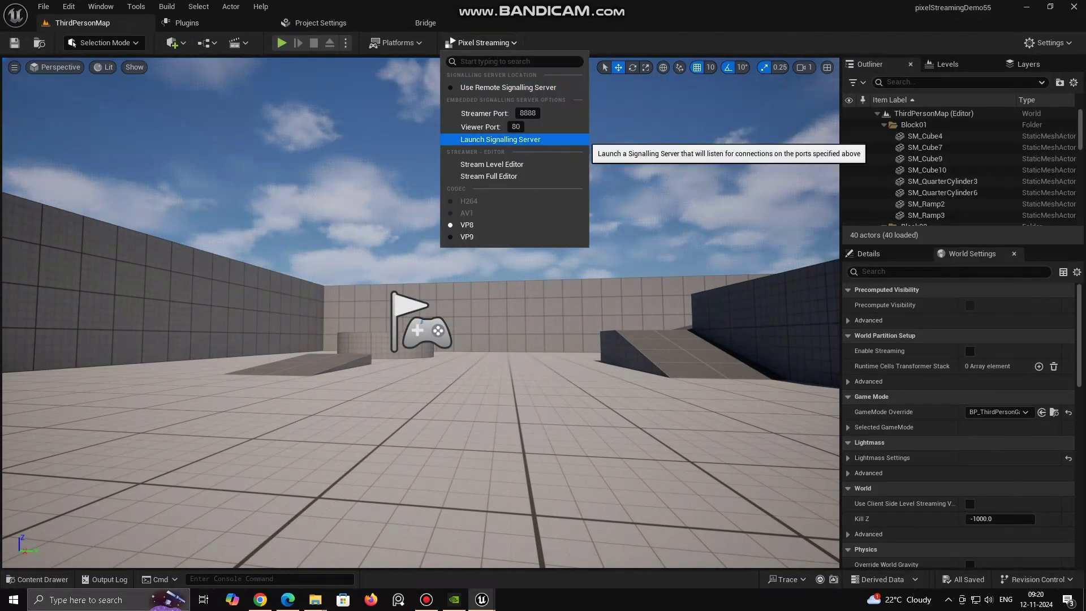
click(501, 139)
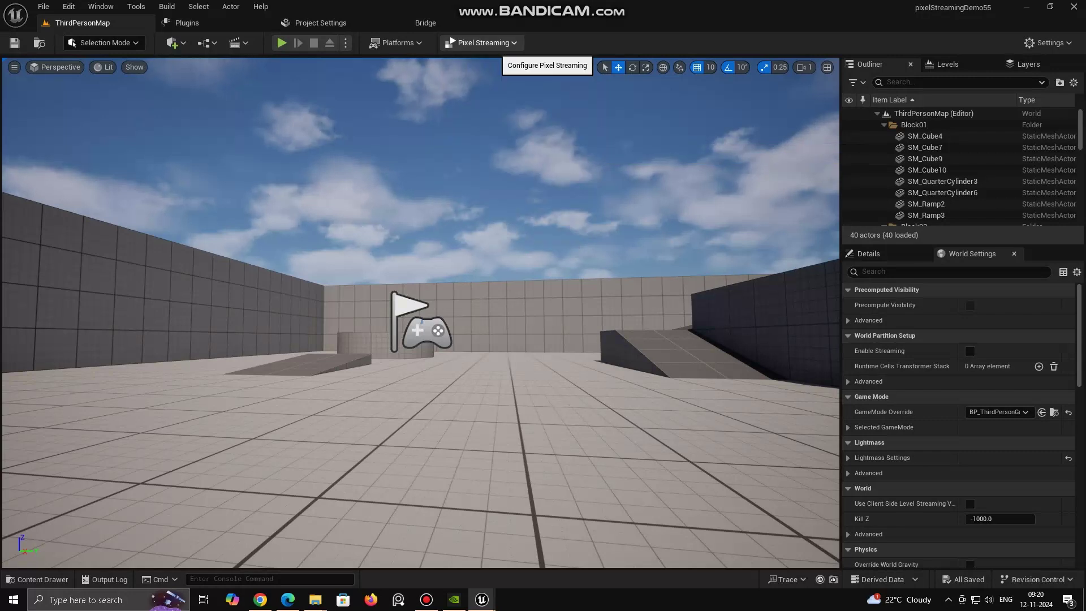
click(482, 42)
click(473, 175)
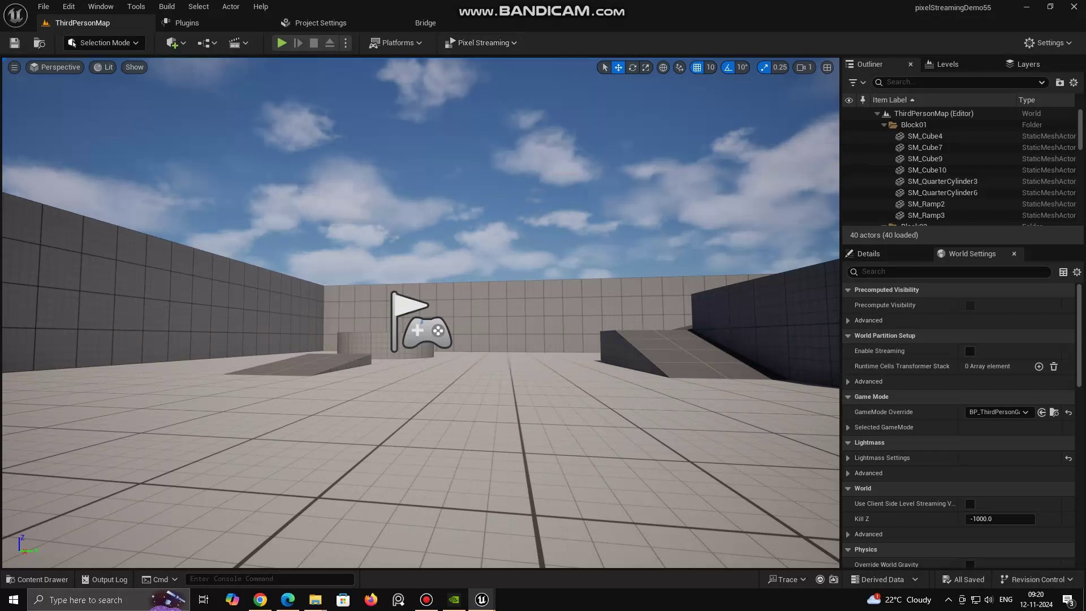
Step: Look up the signalling server URLs, then switch to Chrome and bring its new-tab window fully into view
click(487, 42)
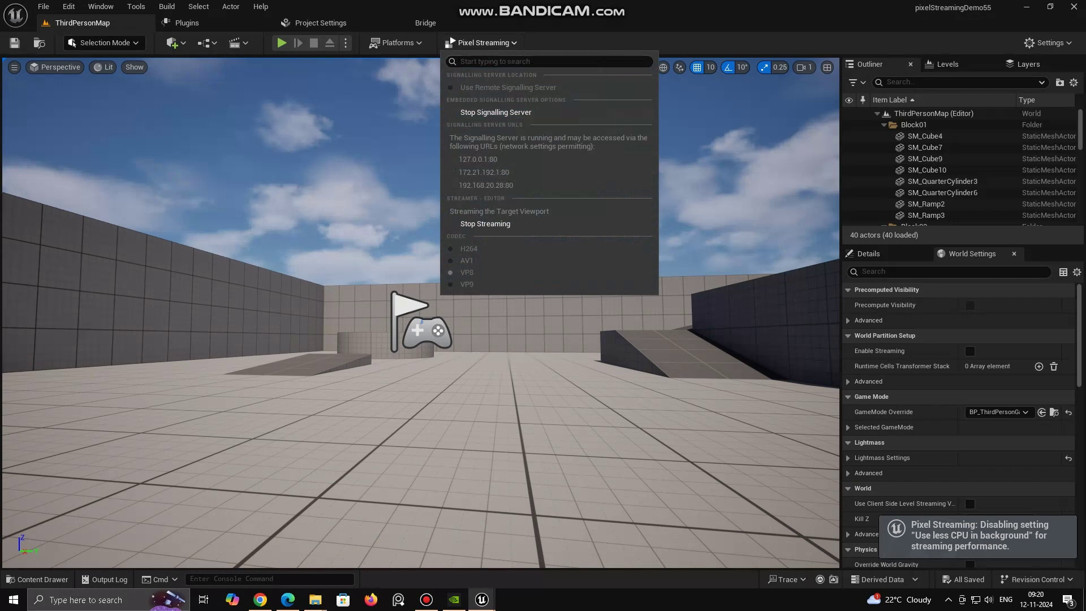
click(259, 599)
drag(0, 33, 14, 100)
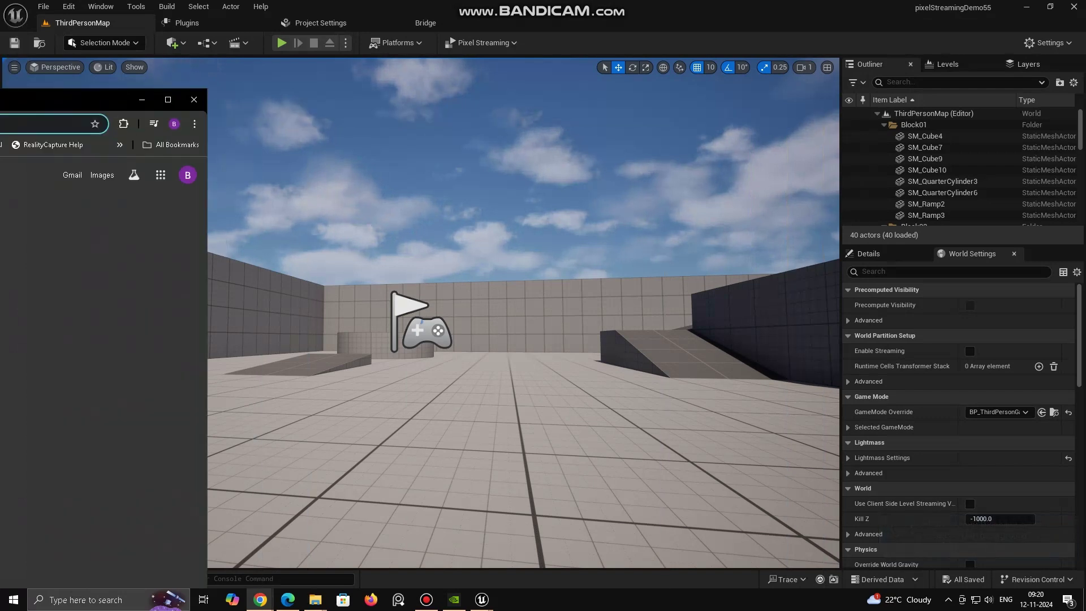
drag(0, 99, 793, 184)
Step: Recheck the signalling server URLs, load 192.168.20.28 in the Chrome window and start the stream there
click(488, 43)
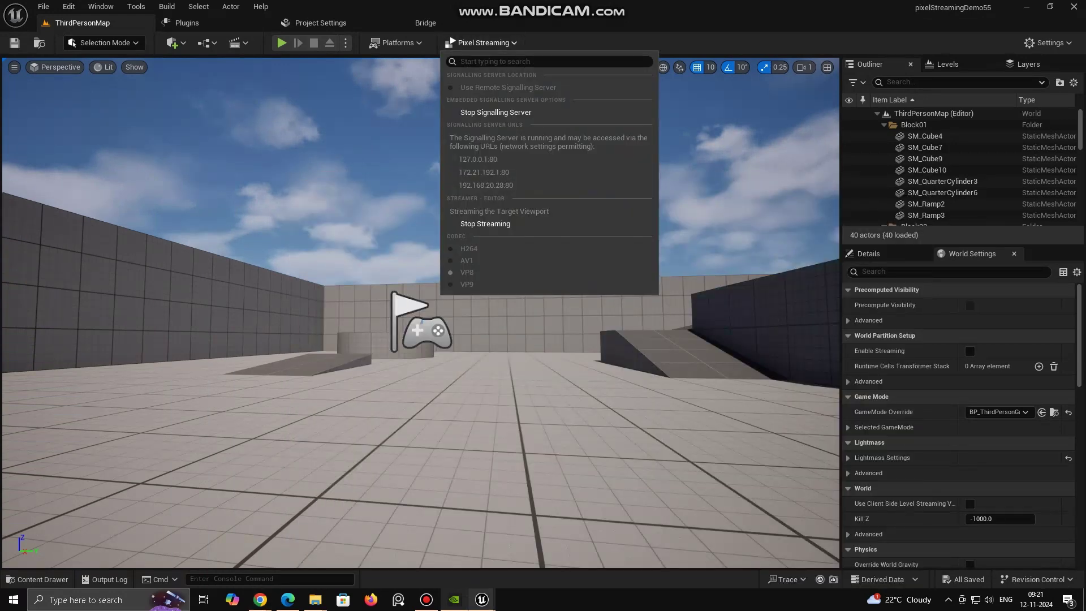
mouse_move(260, 600)
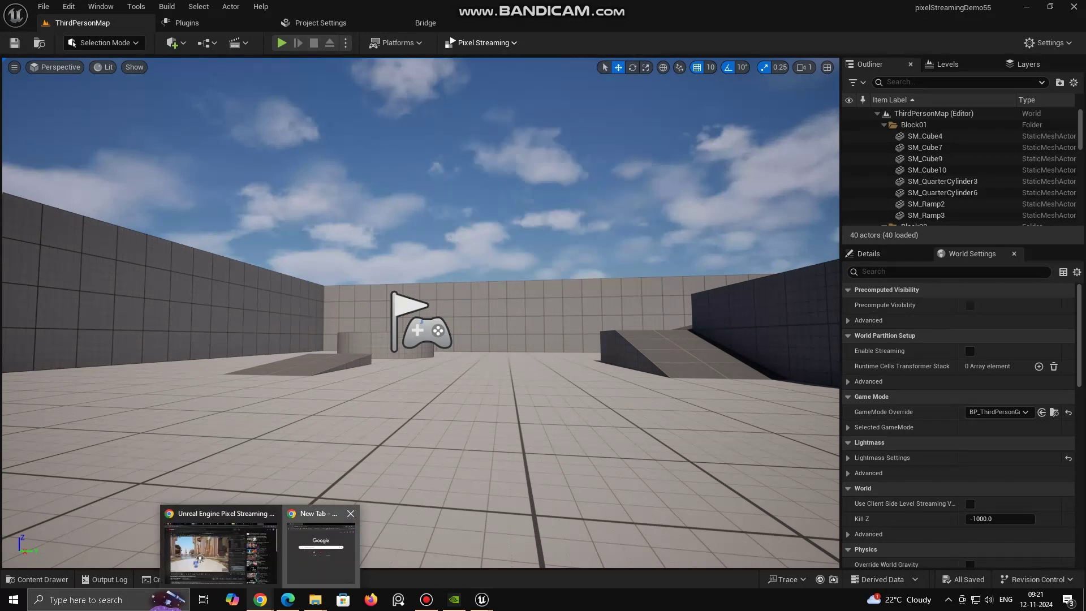
click(321, 546)
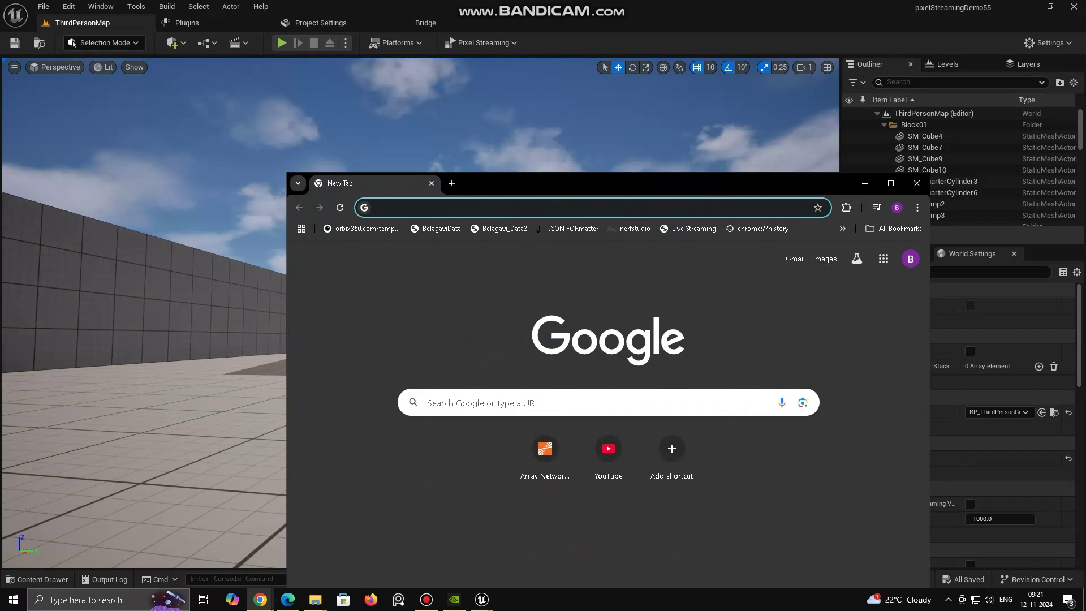
text(192.168.20.28)
key(Return)
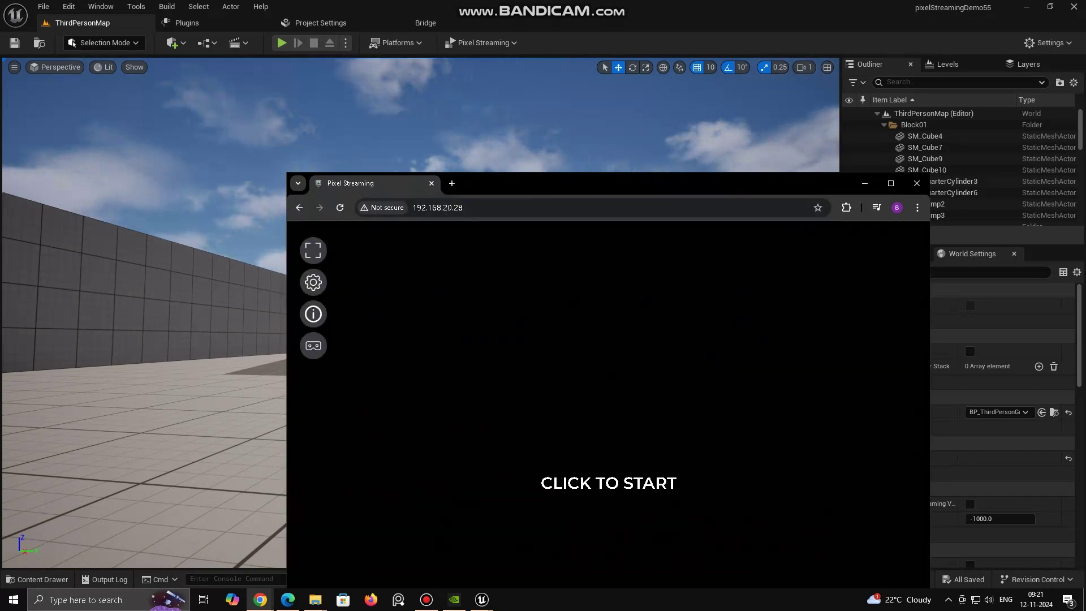
drag(611, 139, 629, 121)
click(635, 413)
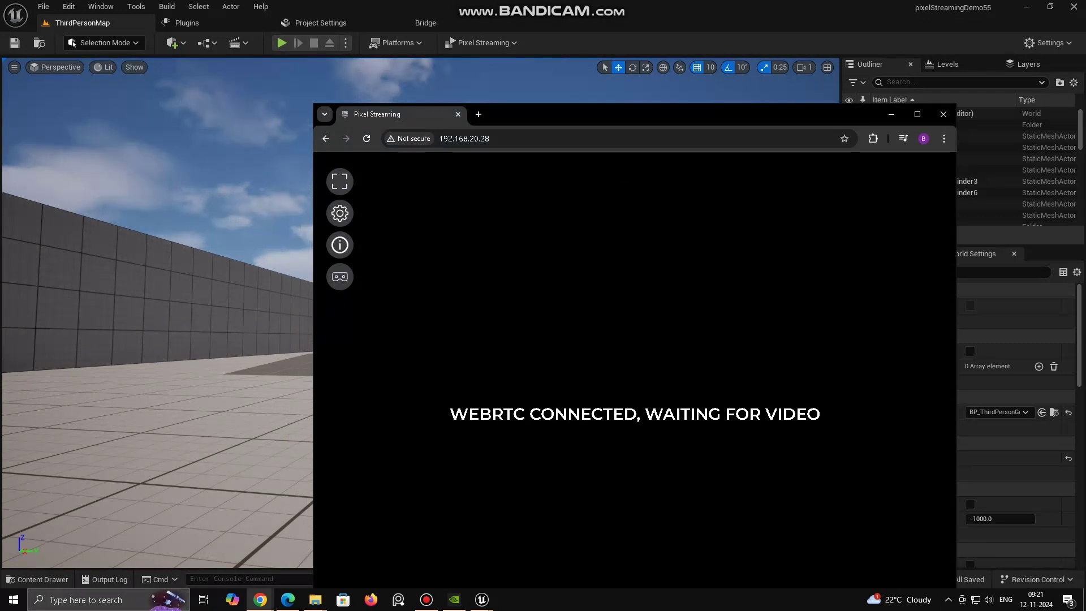
Step: Switch back to the Unreal editor, dock it to half of the screen and play the level
click(282, 43)
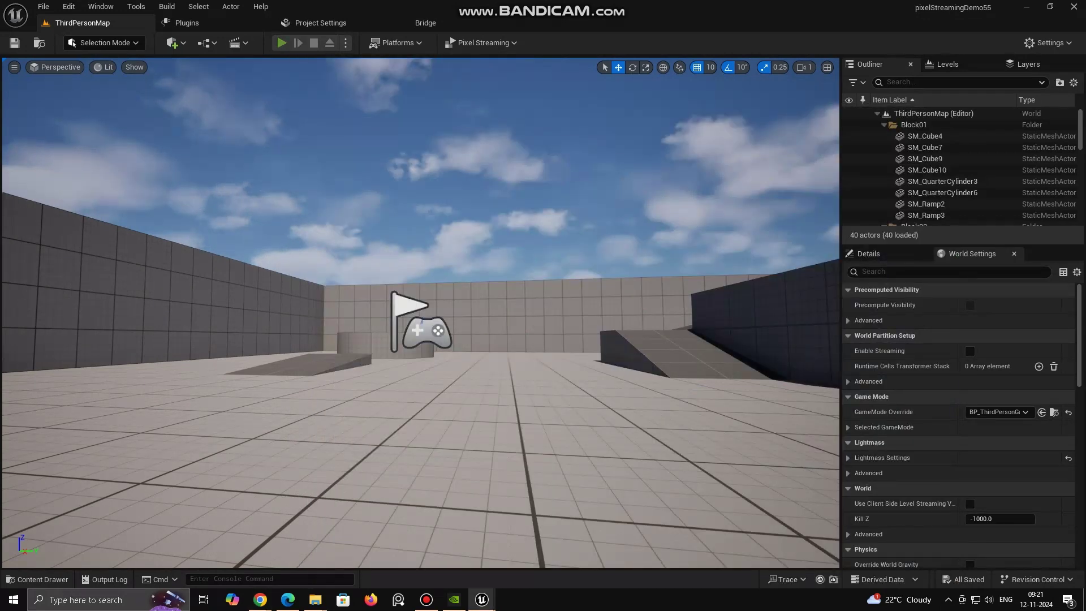
key(super+Left)
key(alt+p)
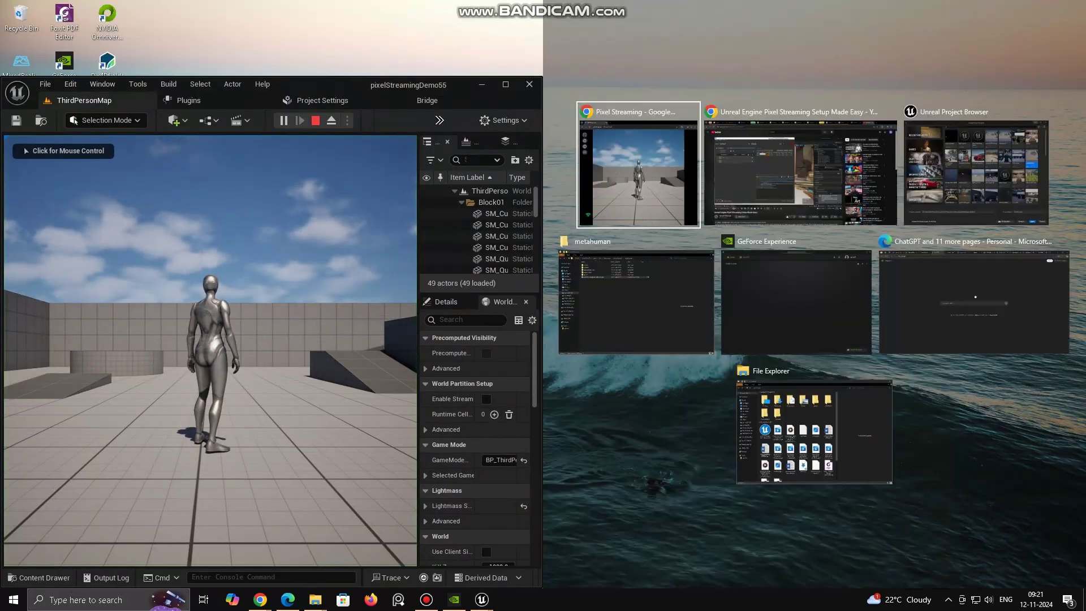
key(Escape)
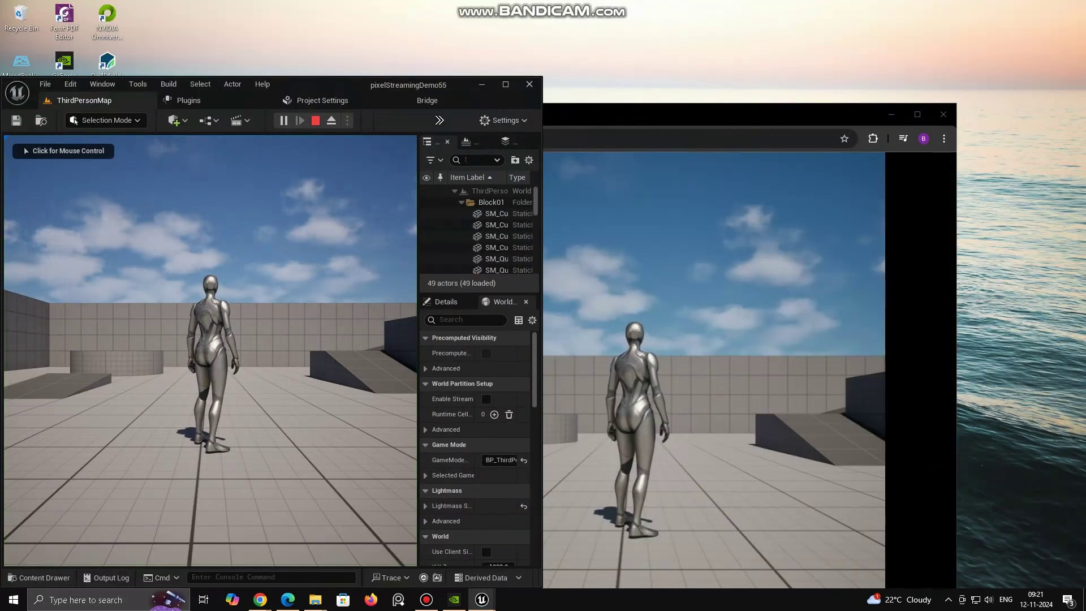
Step: Tile the Chrome stream window and the running Unreal editor side by side, each filling half of the screen
key(alt+Tab)
key(super+Right)
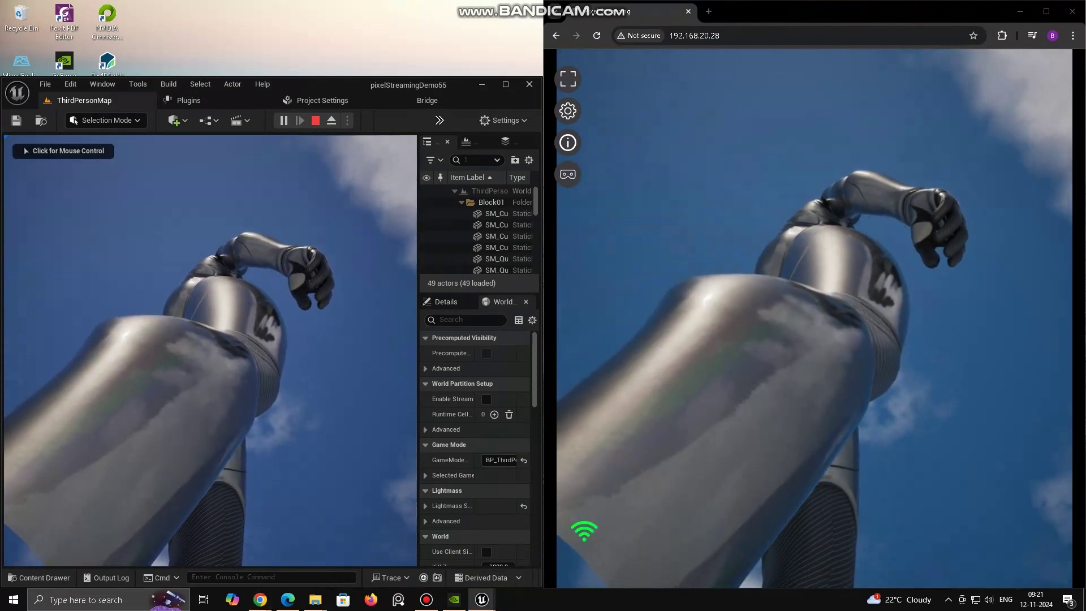
key(super+Up)
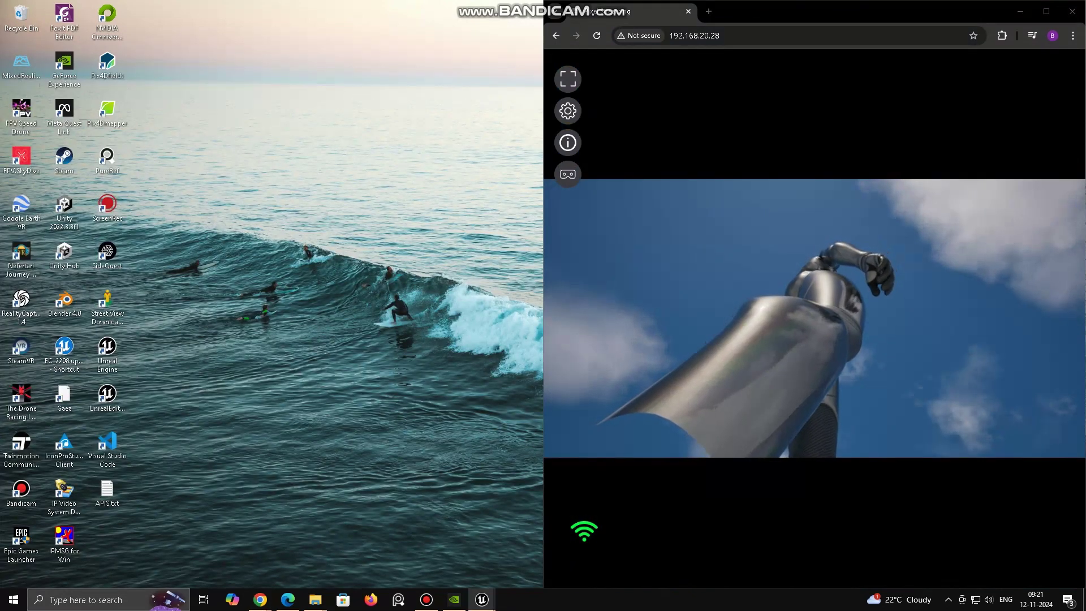
drag(0, 299, 626, 122)
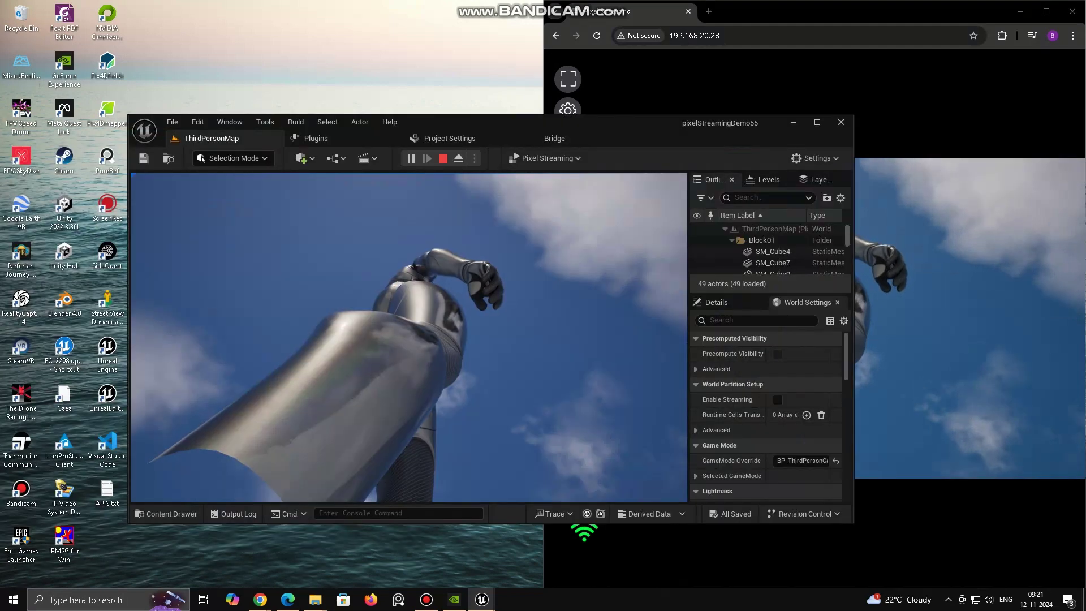
key(super+Left)
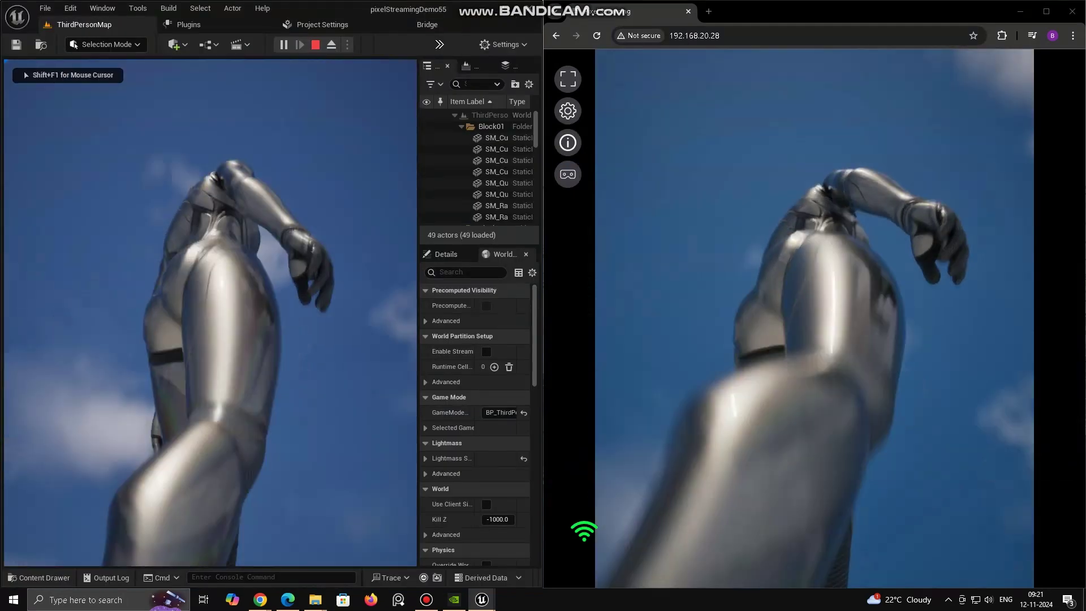
Step: Run and jump the character around the level to compare the editor viewport with the browser stream
key(w)
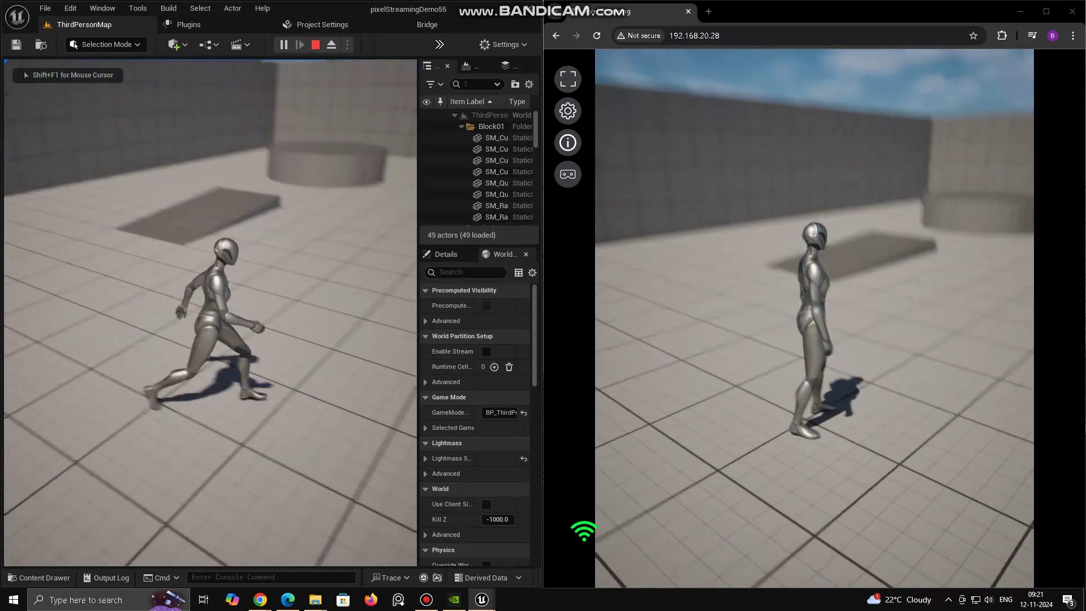
key(space)
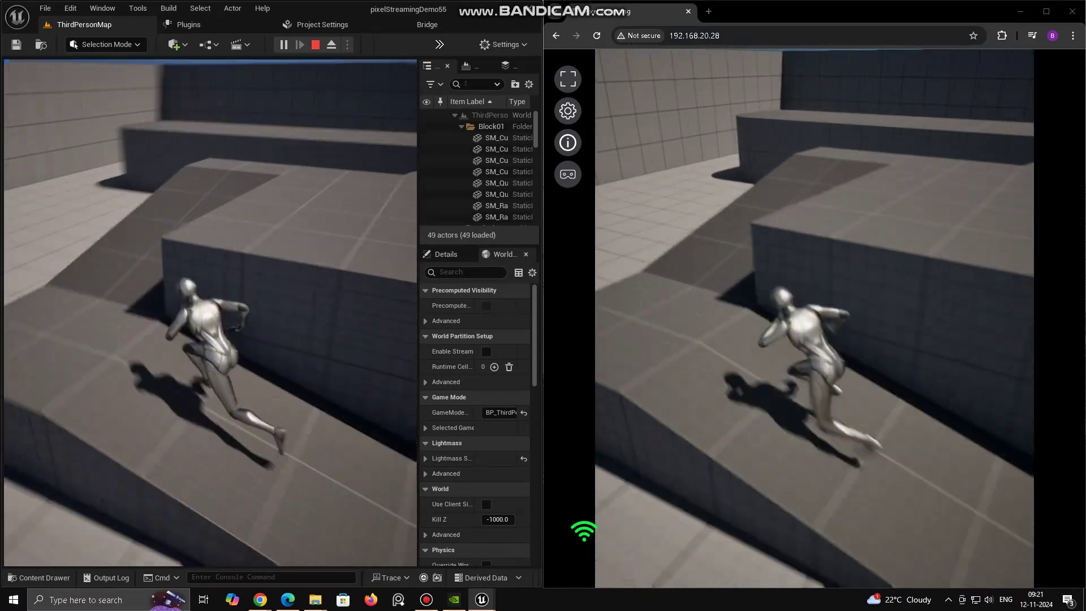
key(space)
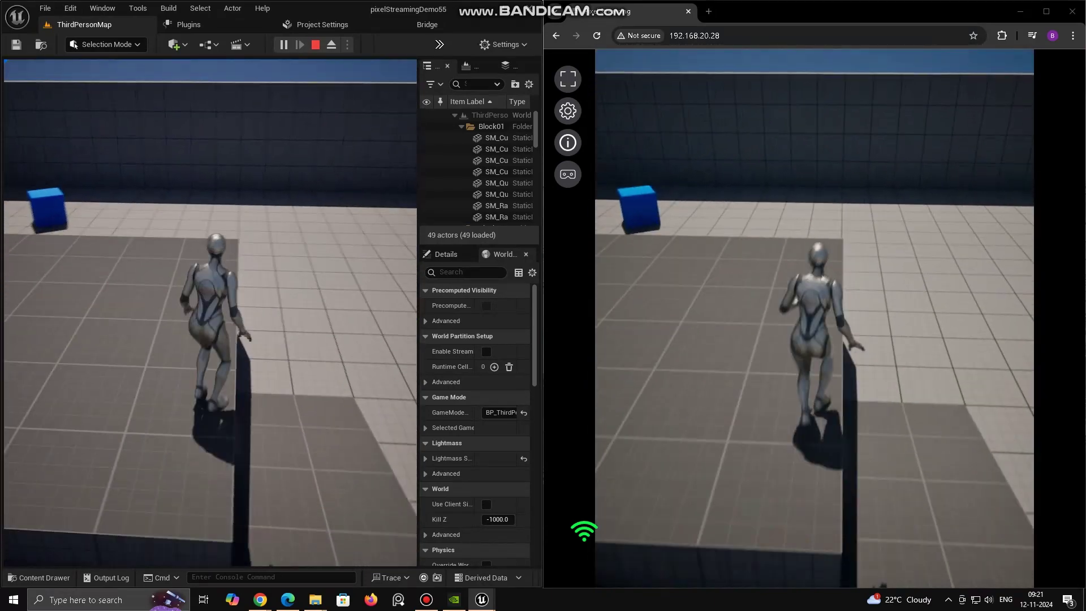
key(w)
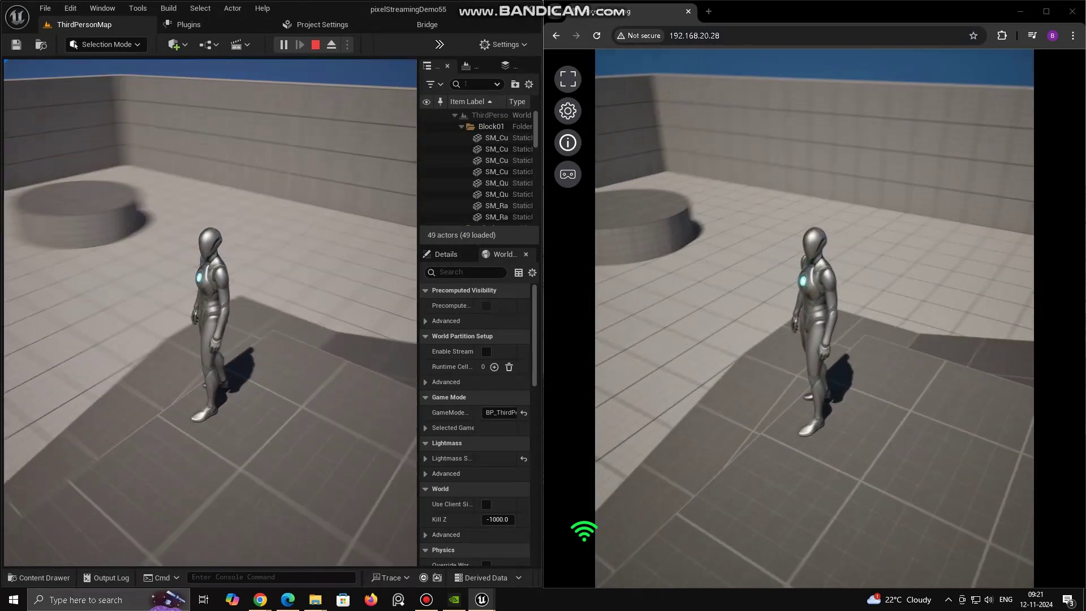
key(w)
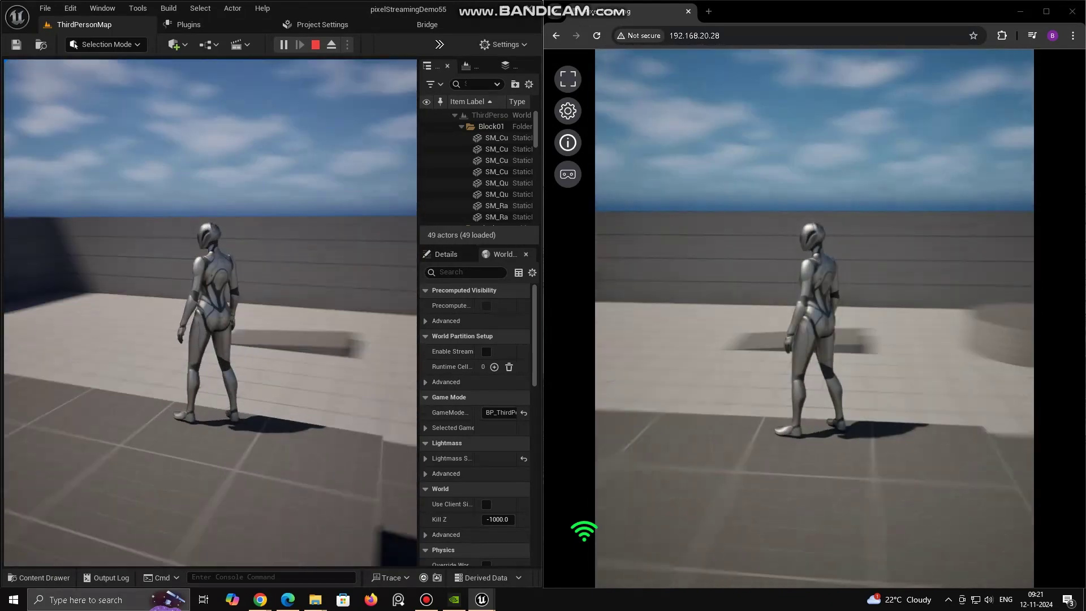
key(w)
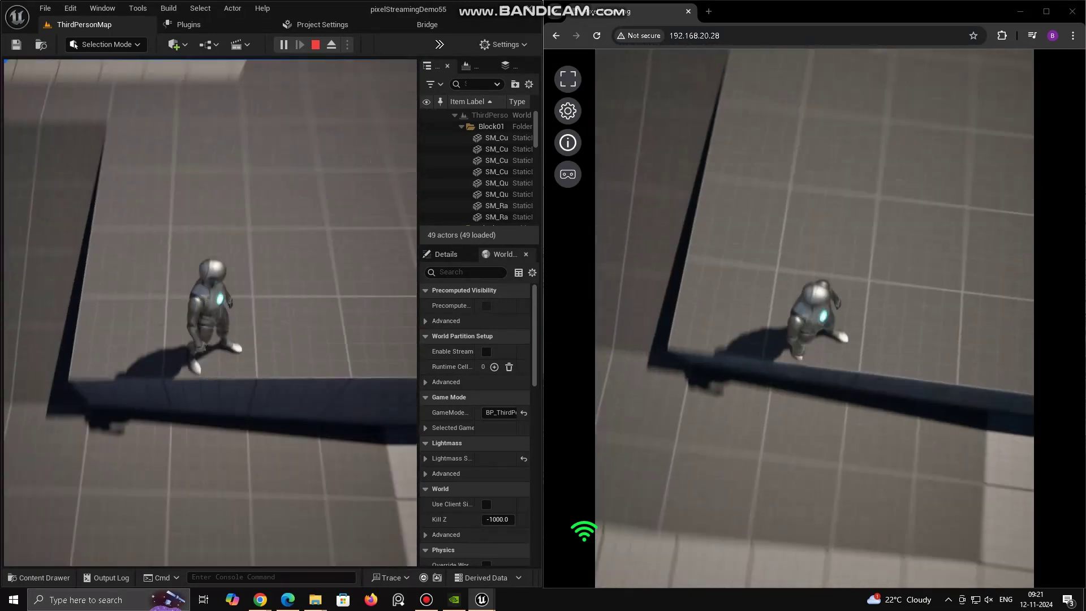
key(XF86AudioMute)
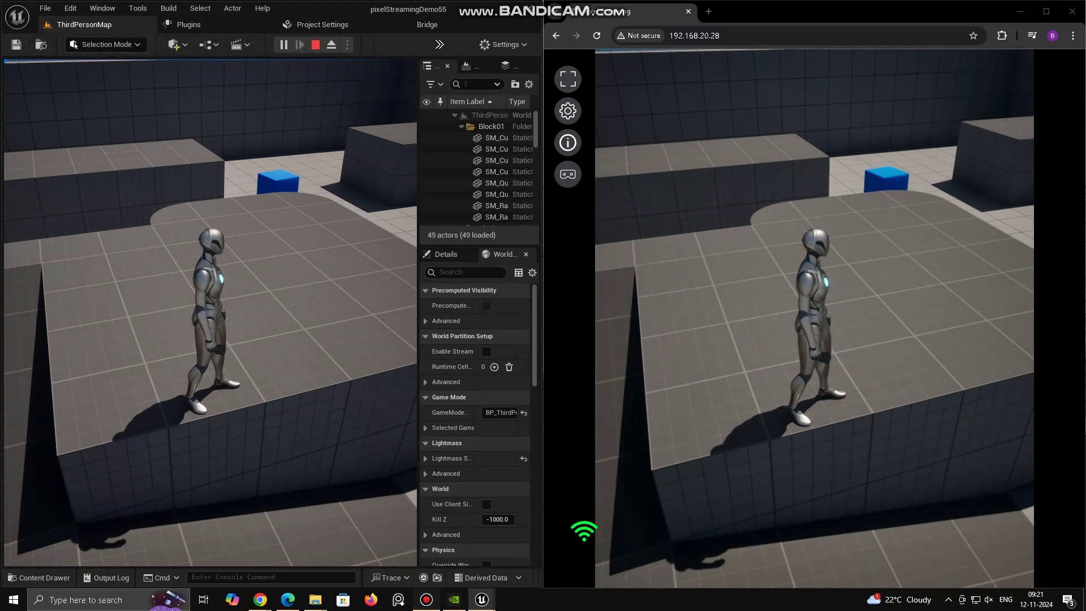
Step: Switch to the Unreal editor, stop the running level and maximize the editor window
key(alt+Tab)
key(Escape)
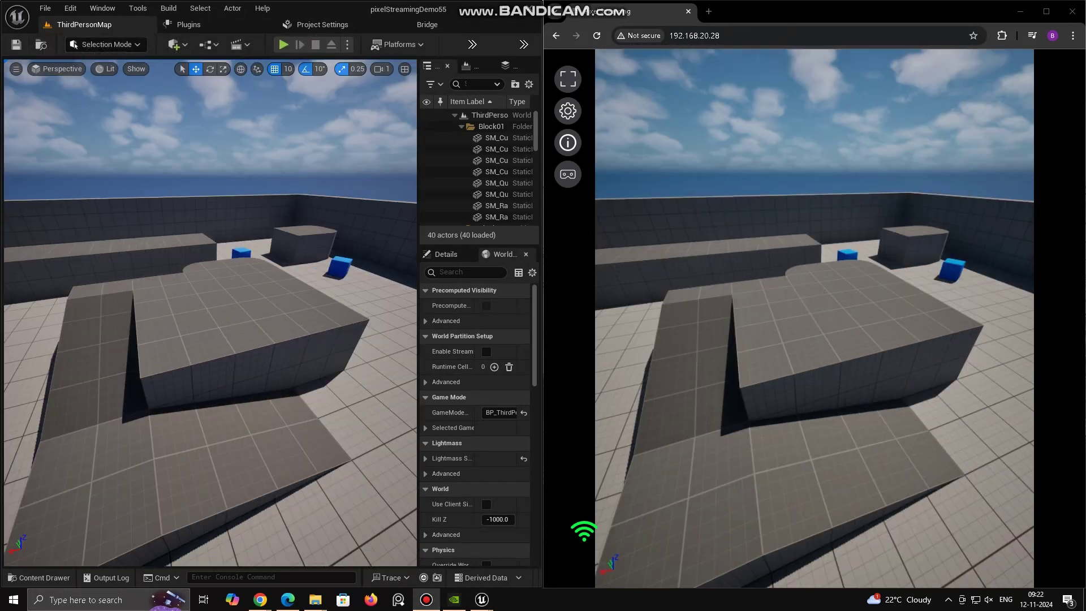
click(400, 44)
key(Escape)
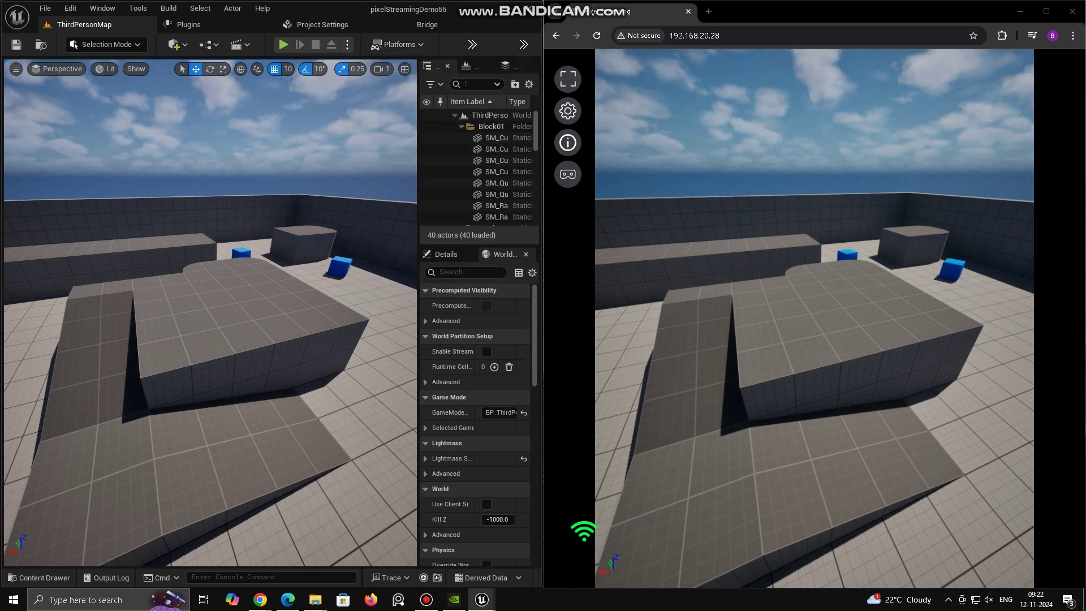
click(473, 44)
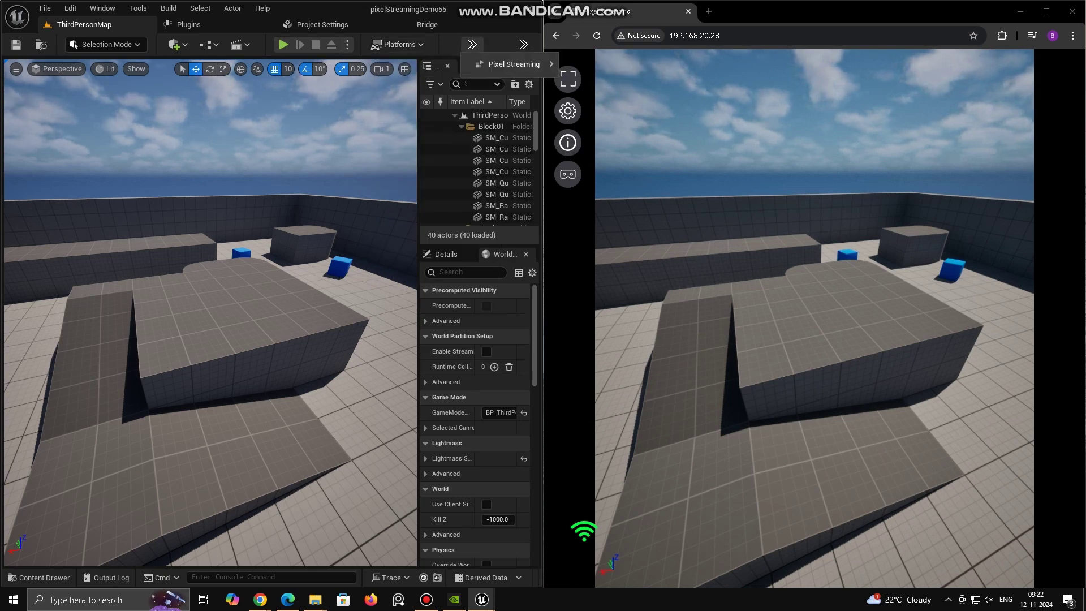
key(super+Up)
Step: Stop the embedded signalling server and recheck the Pixel Streaming options
click(481, 43)
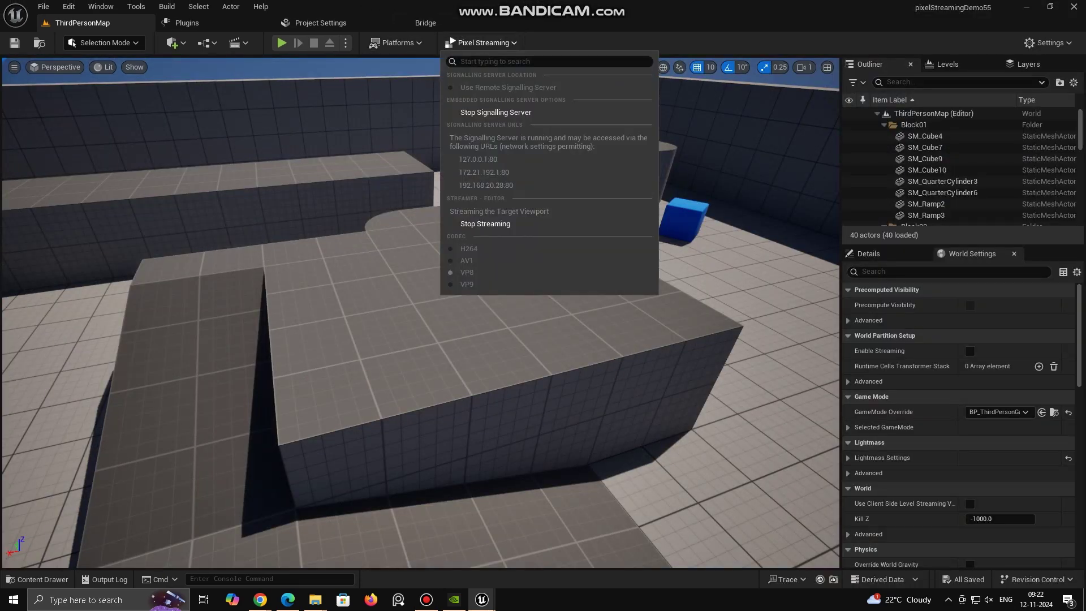
click(491, 112)
click(481, 42)
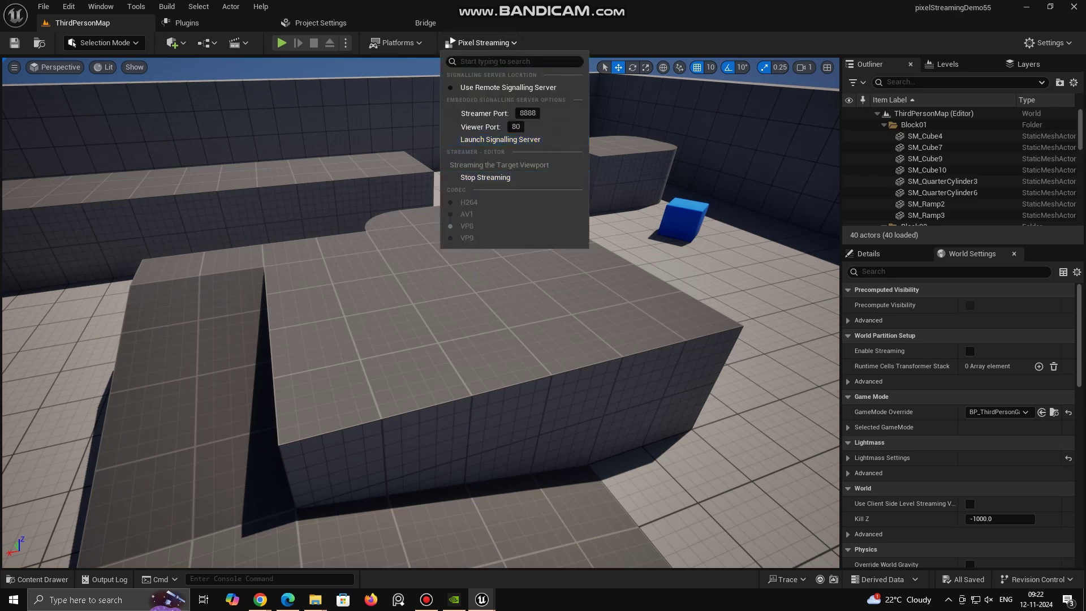
click(481, 42)
Step: Find the pixel plugins, enable Pixel Streaming 2 in place of Pixel Streaming and restart the editor
click(187, 23)
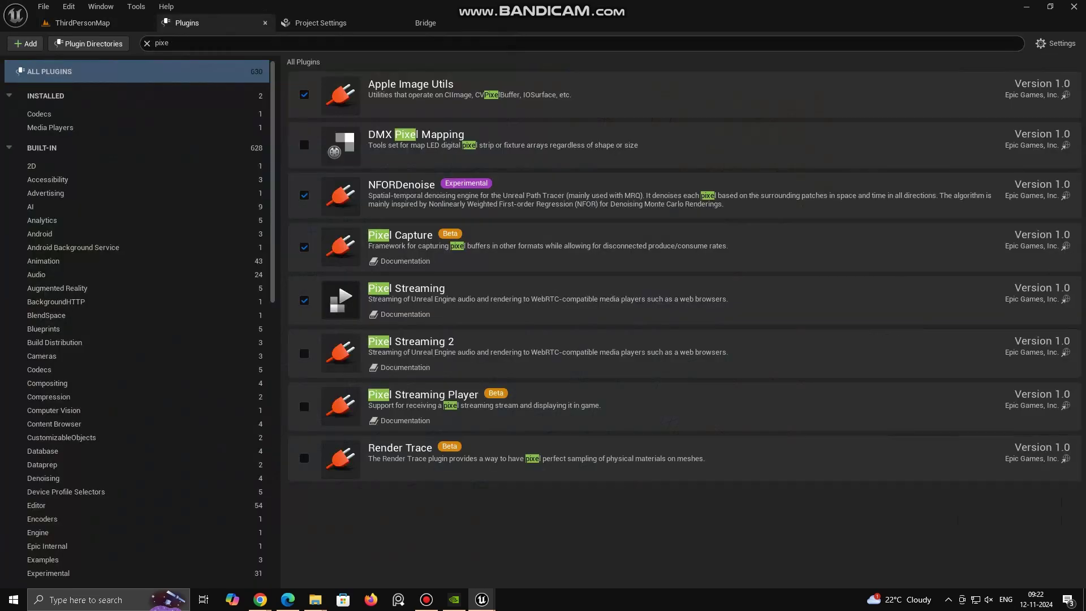
click(169, 43)
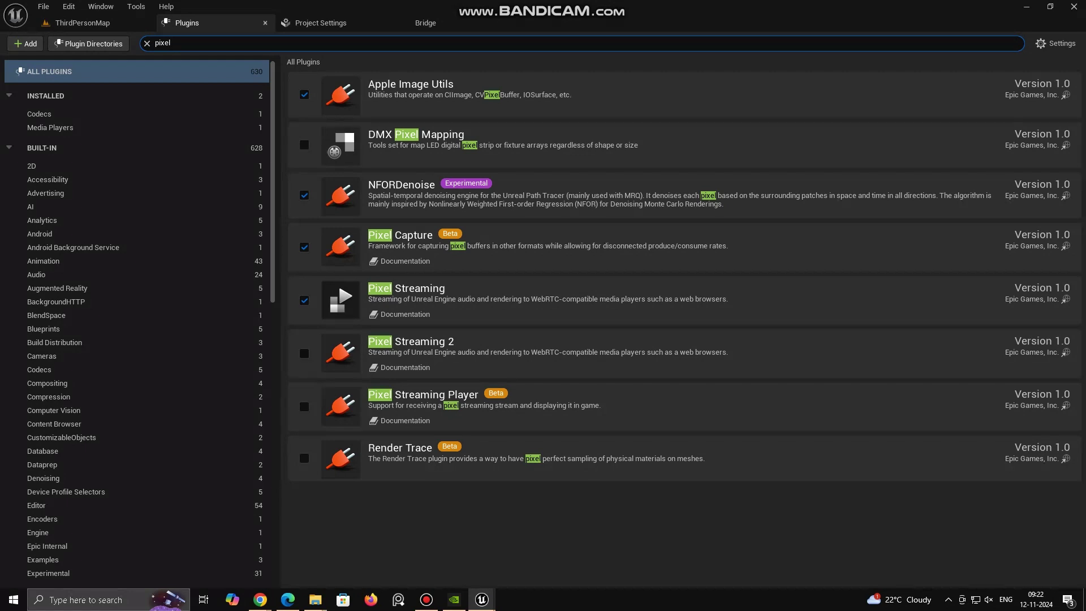
click(304, 353)
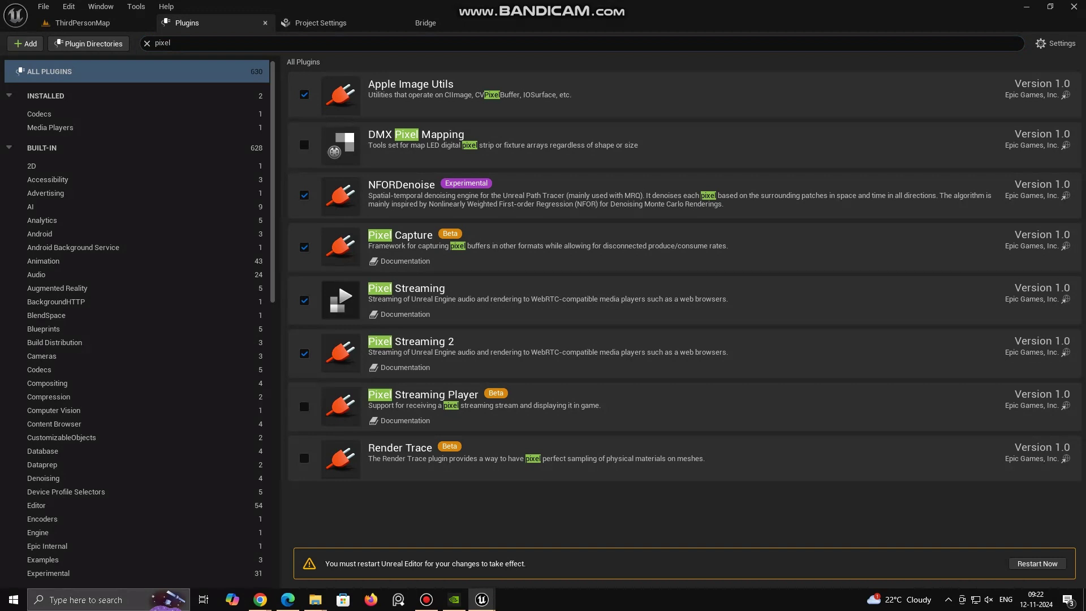
click(304, 301)
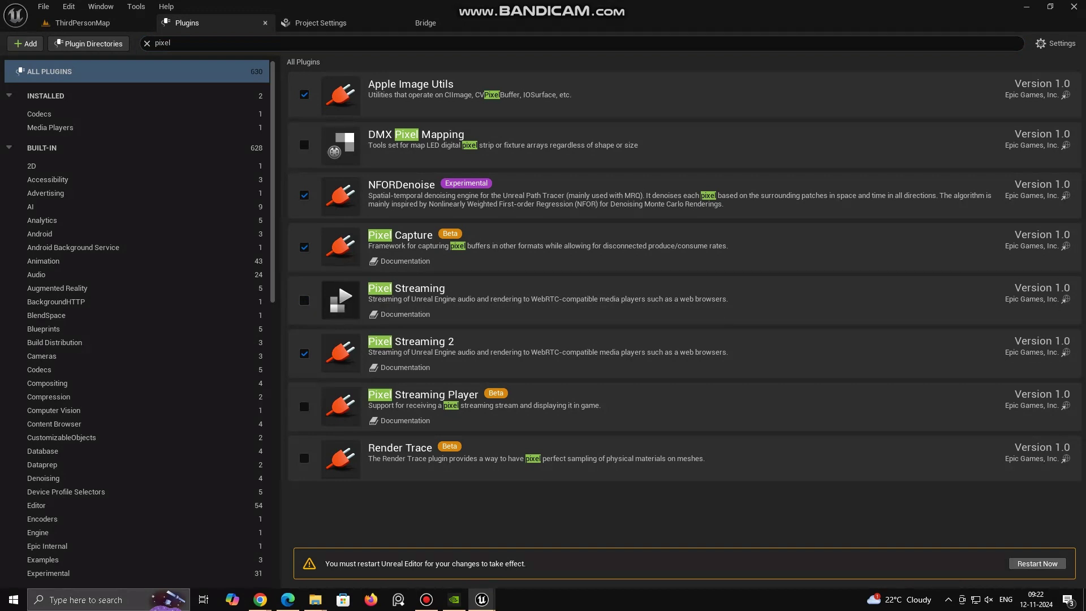
click(1037, 564)
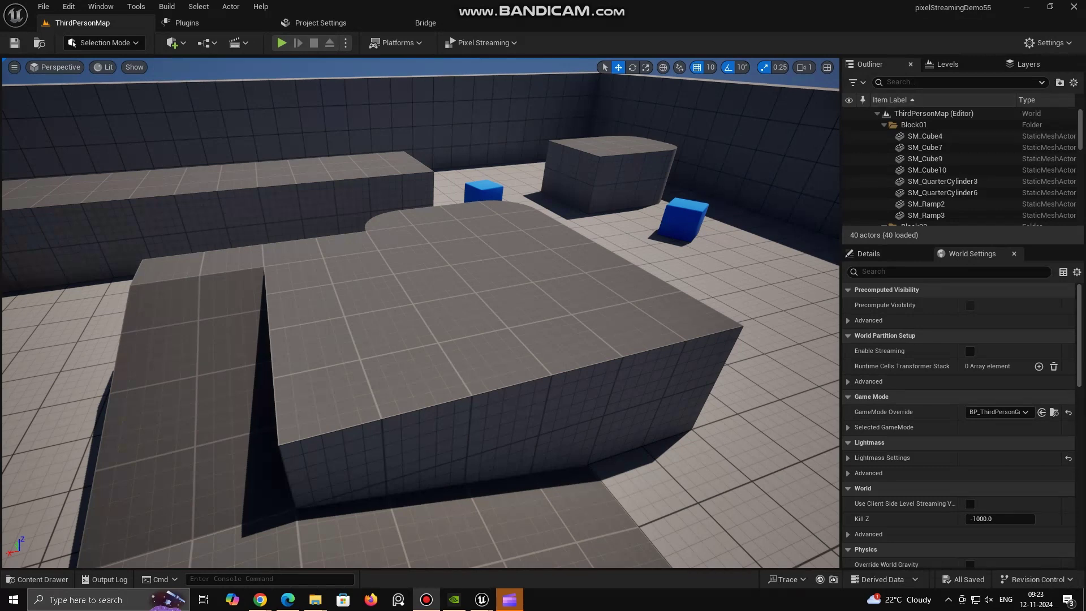
Step: Launch the signalling server with streamer port 8888 and viewer port 80, and stream the full editor
click(482, 42)
click(500, 139)
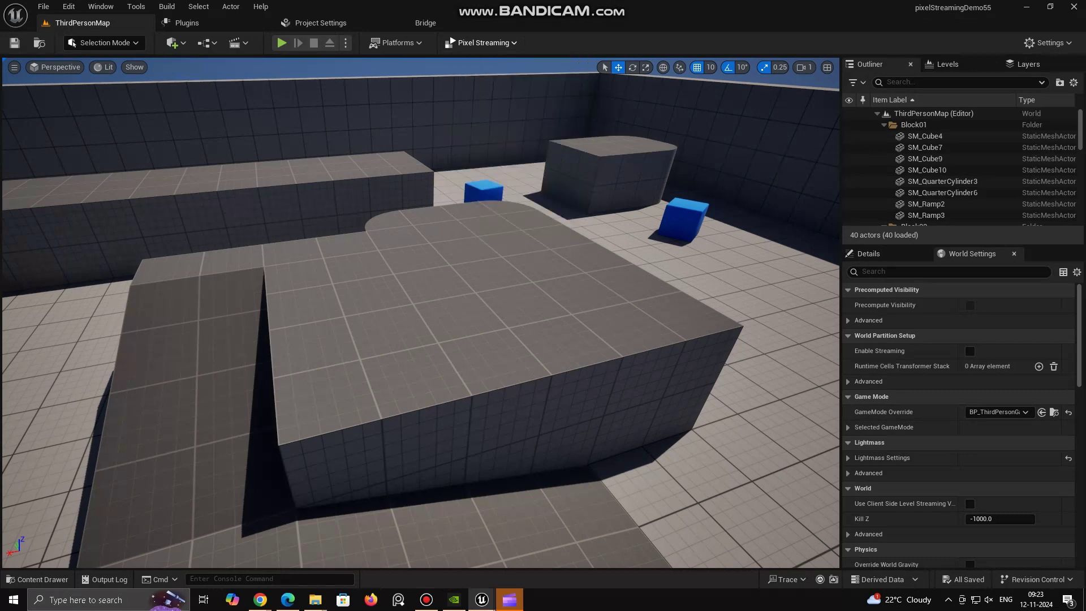
click(482, 42)
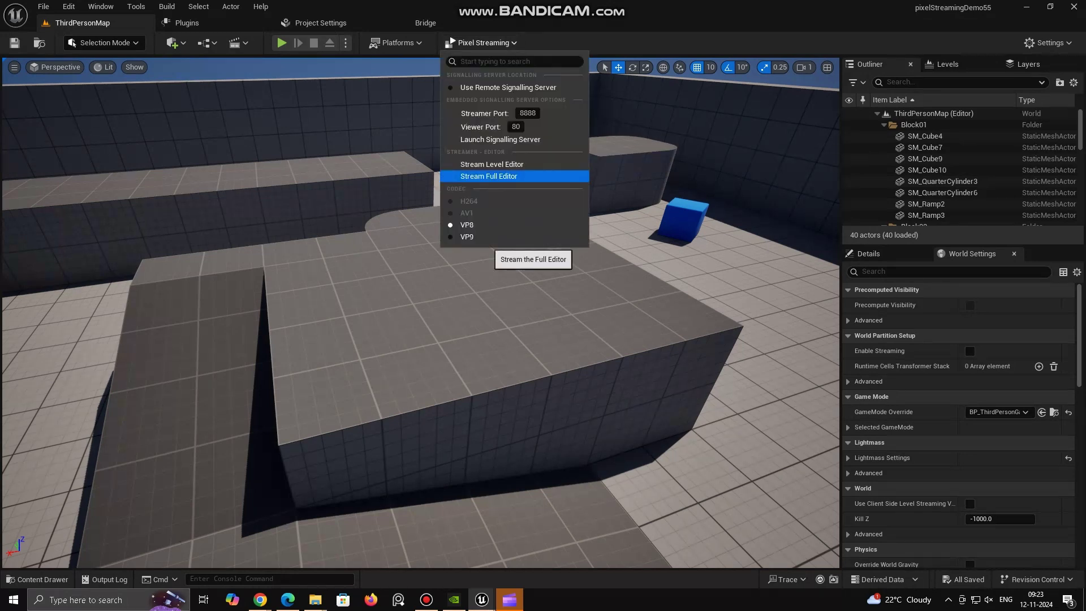
click(489, 176)
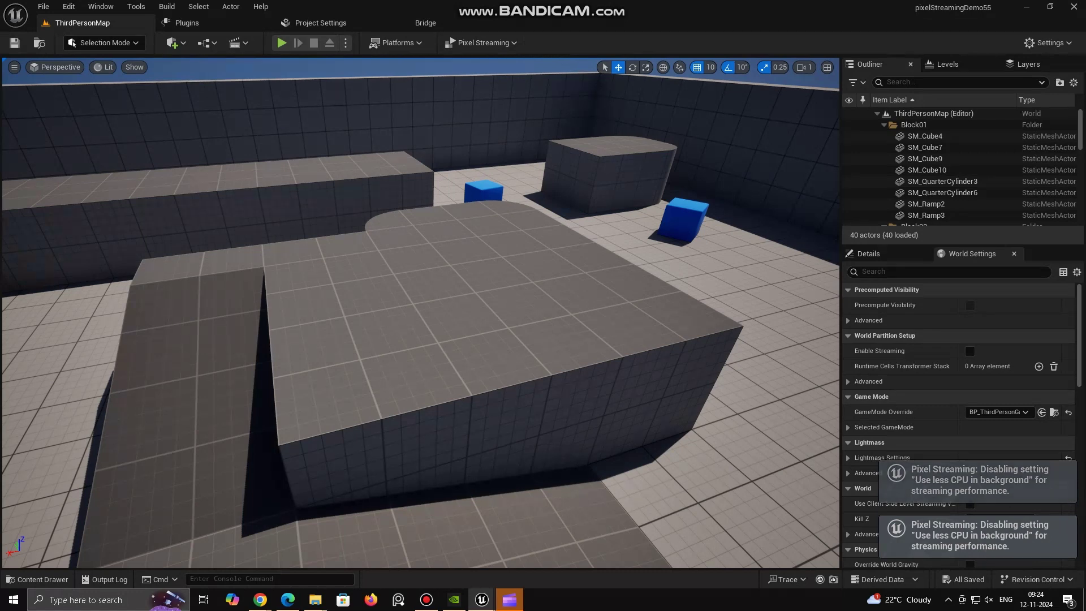
Step: Switch to Chrome, reload the 192.168.20.28 page and start the full editor stream
click(259, 600)
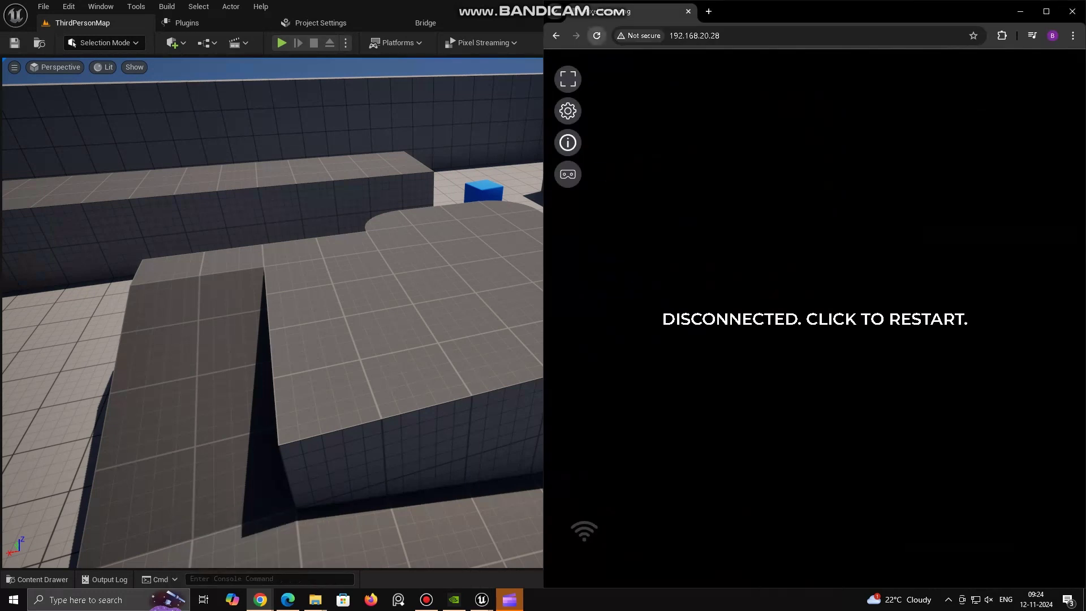
click(596, 36)
click(815, 319)
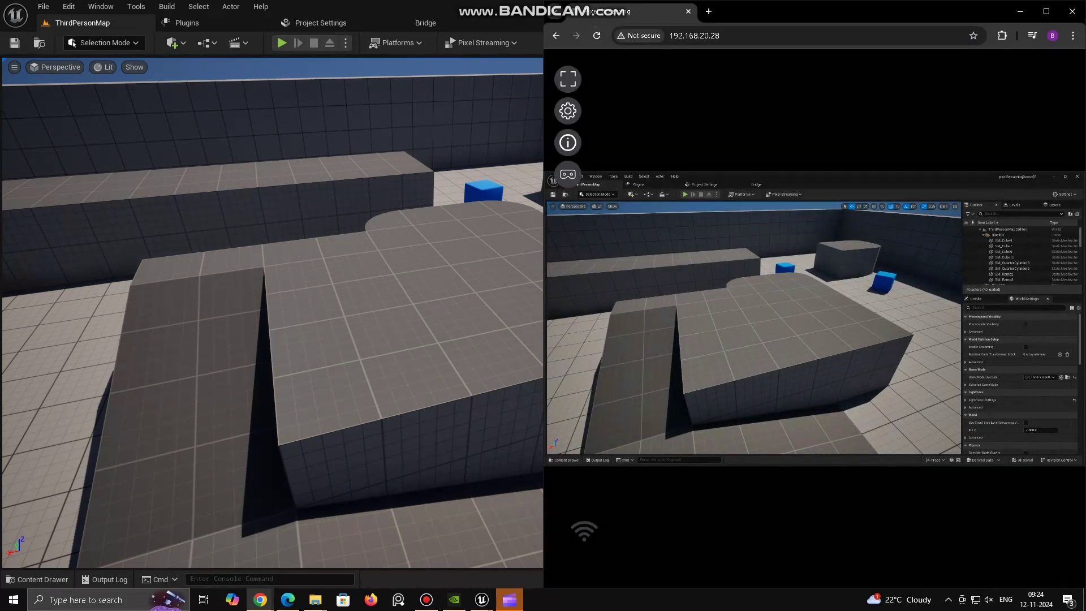
Step: Play the level in the editor, compare the character's motion with the Chrome stream and stop playing
key(alt+Tab)
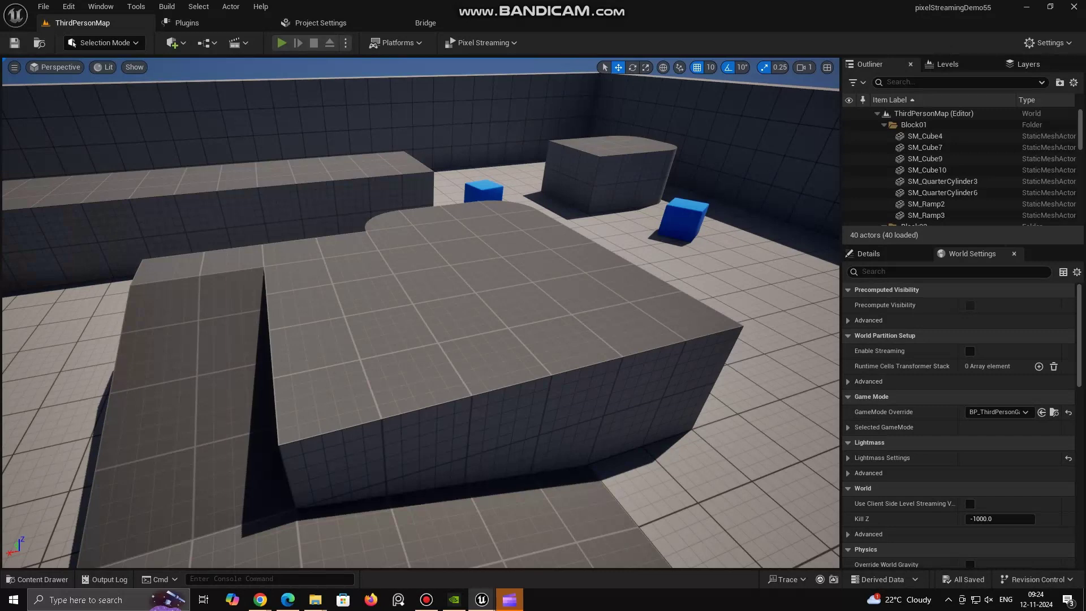
key(alt+p)
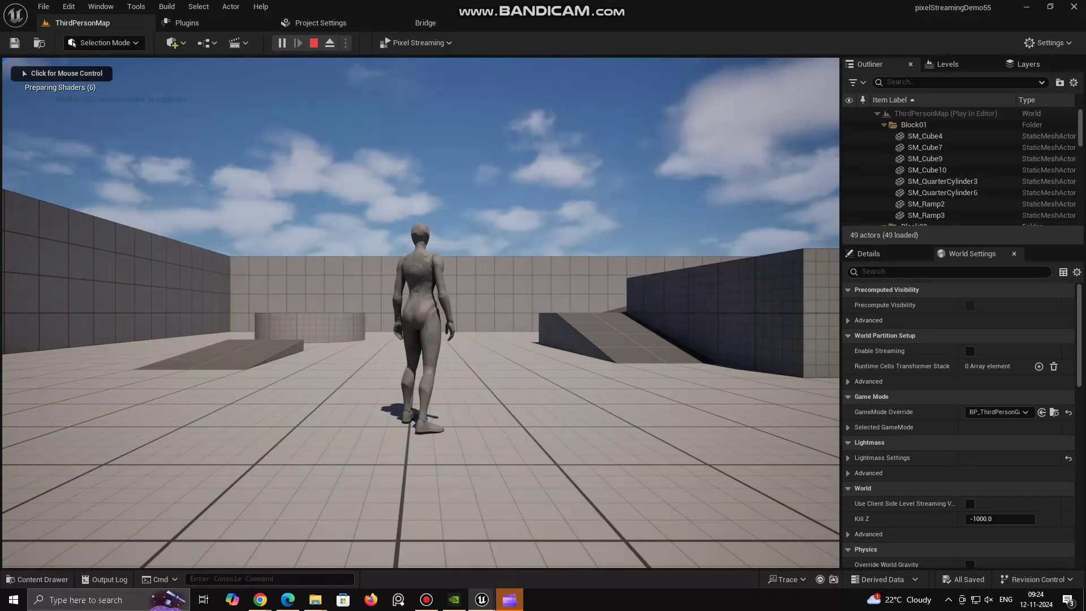
click(260, 600)
click(322, 540)
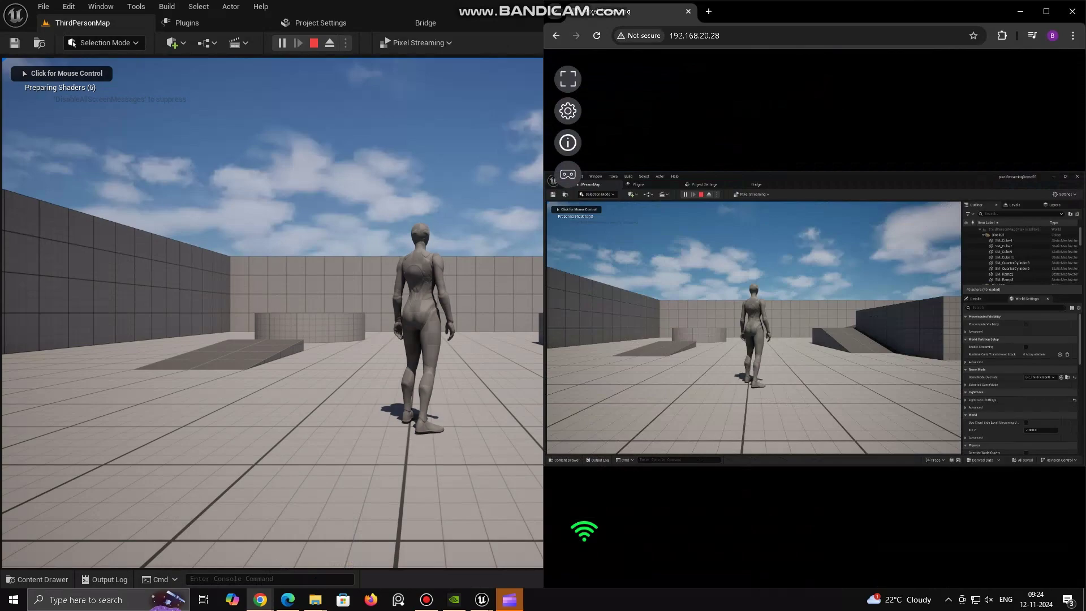
click(754, 328)
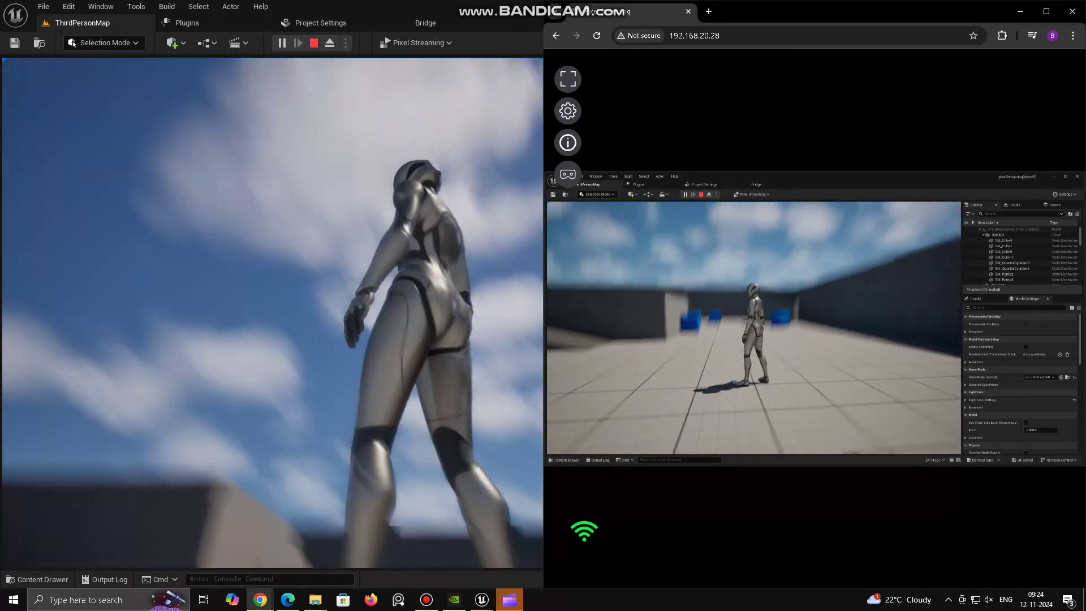
key(Escape)
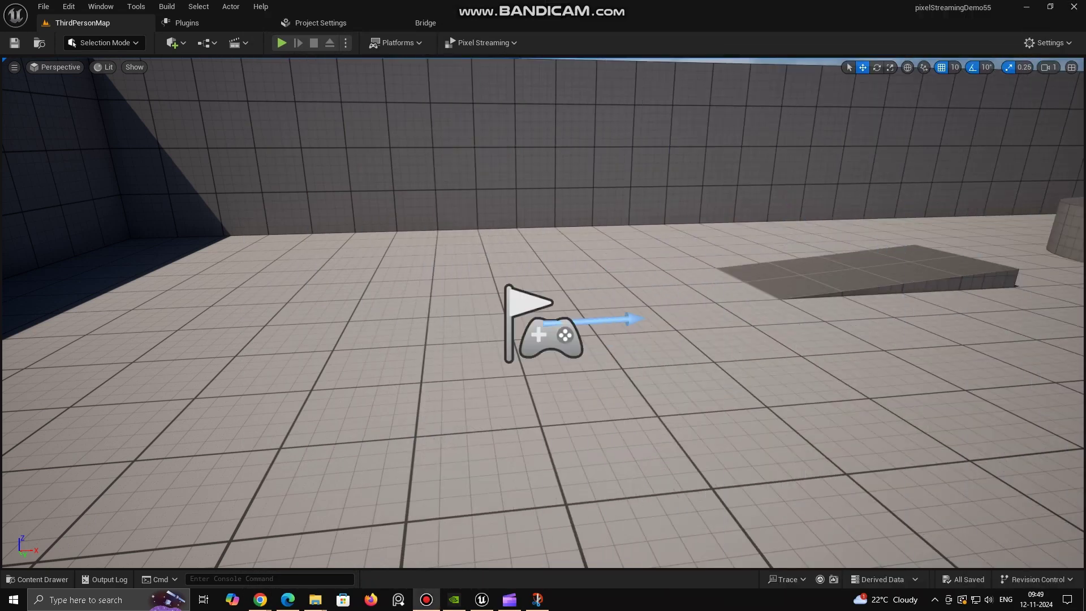
Step: Switch to the recent project myfirstproject, accept the editor restart and minimize the Epic Games Launcher
click(43, 6)
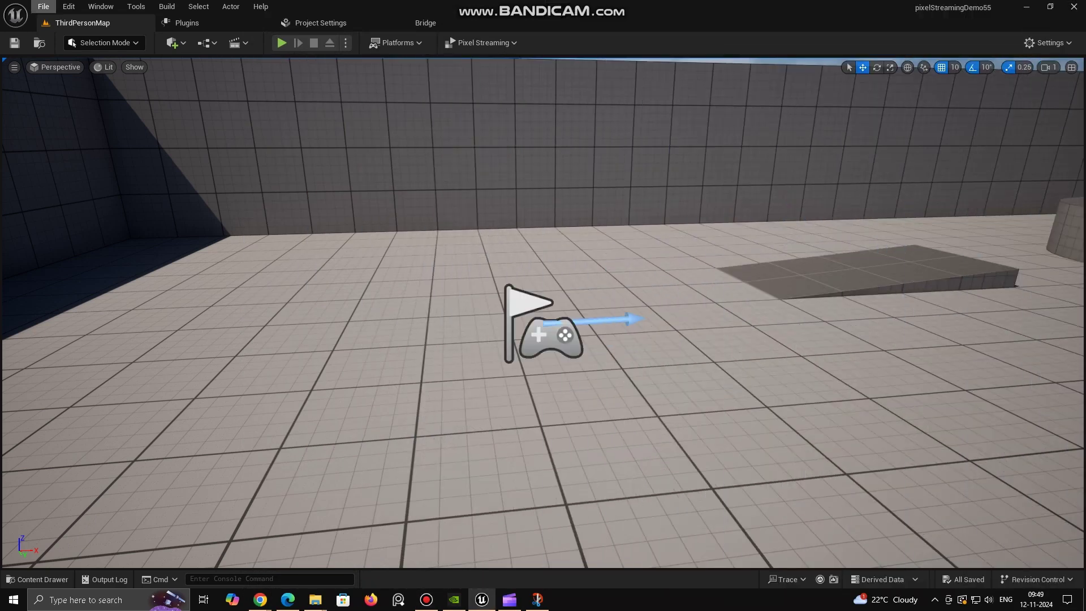
click(43, 6)
click(44, 6)
click(43, 7)
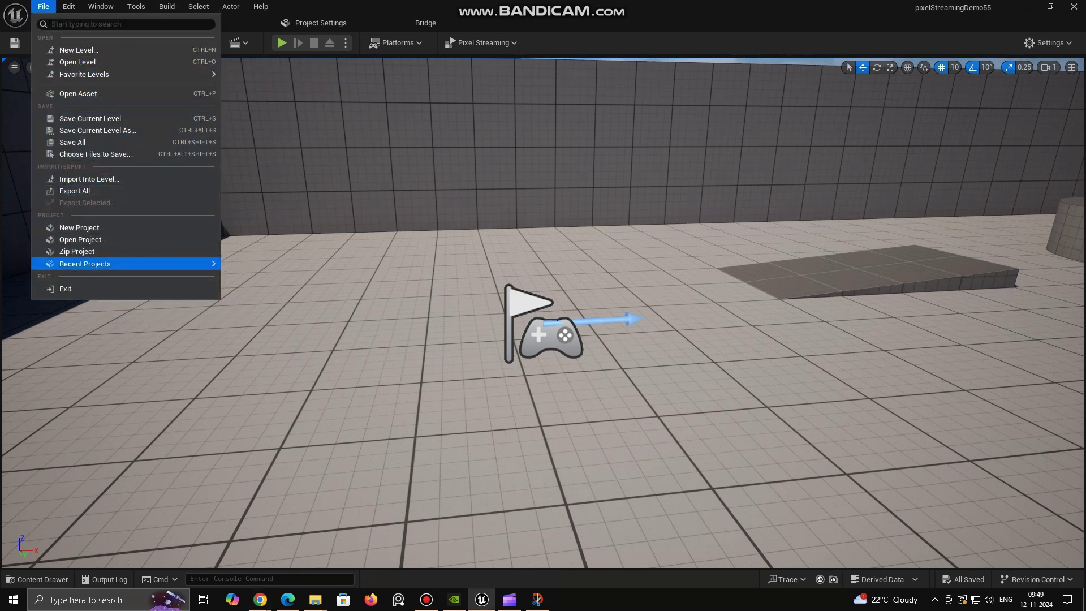
mouse_move(130, 263)
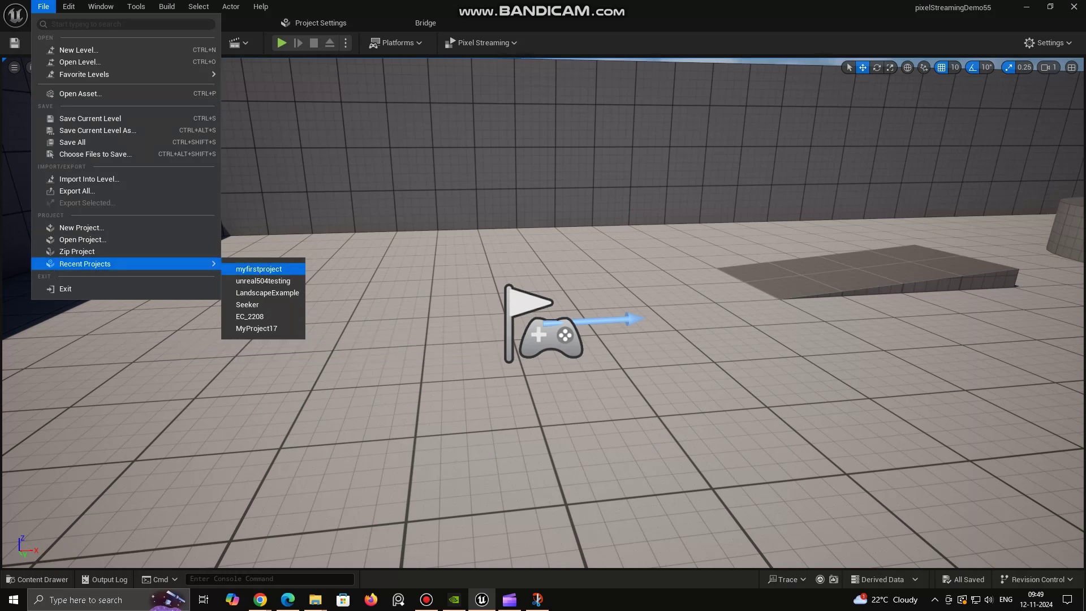
click(259, 269)
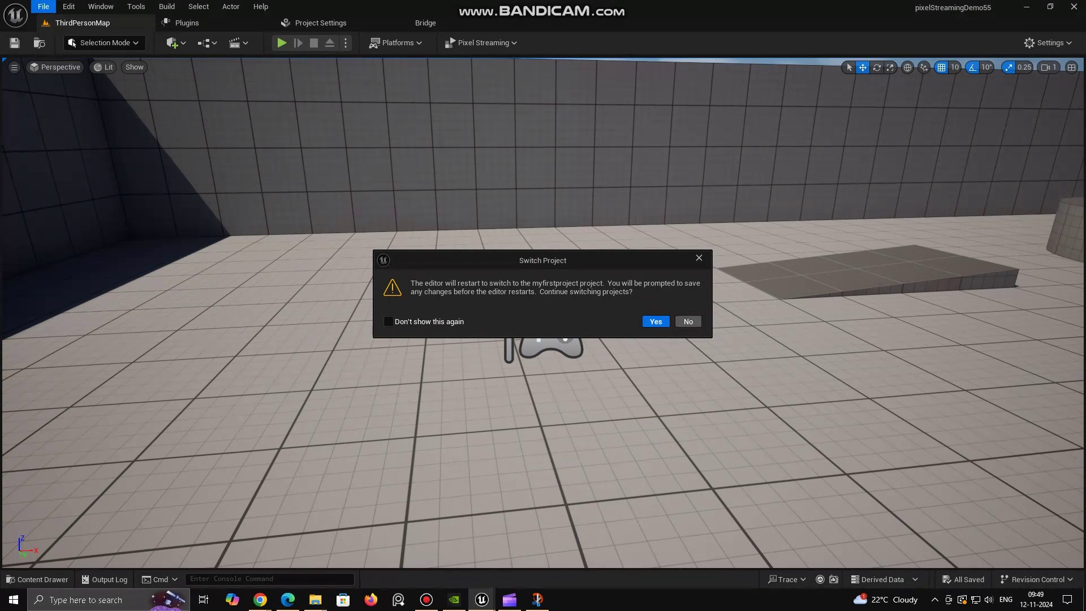
click(655, 321)
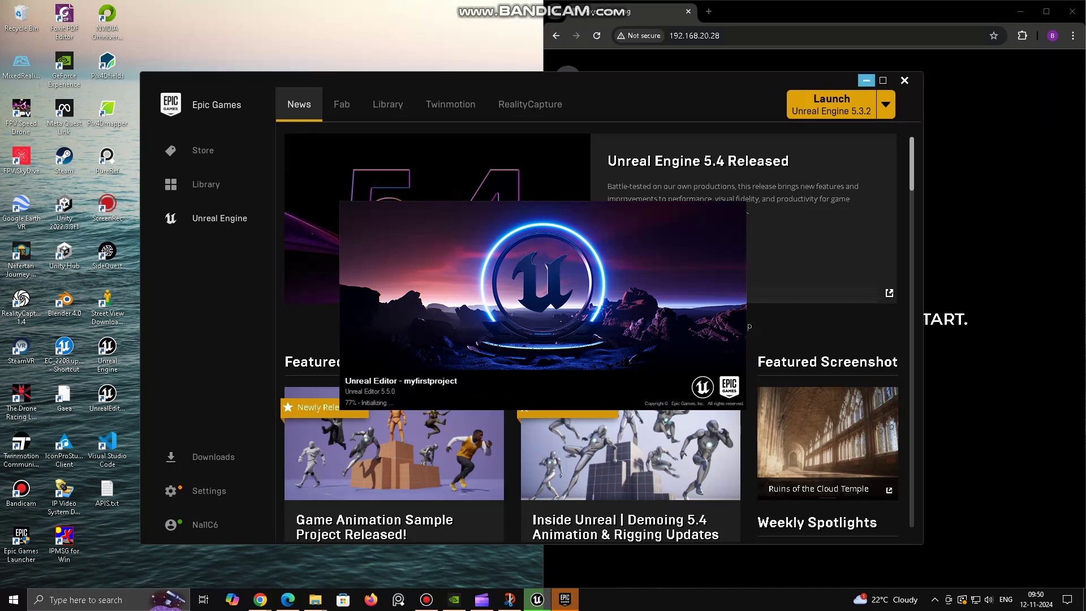
click(867, 80)
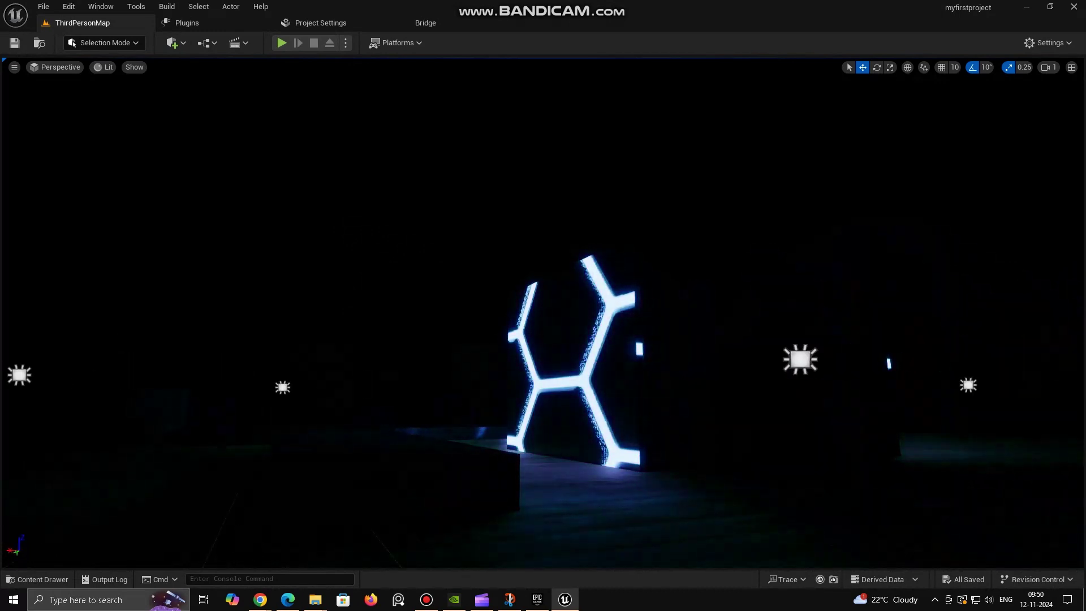
Step: Rotate the level's directional light to turn the night scene into daylight
right_drag(543, 313, 592, 408)
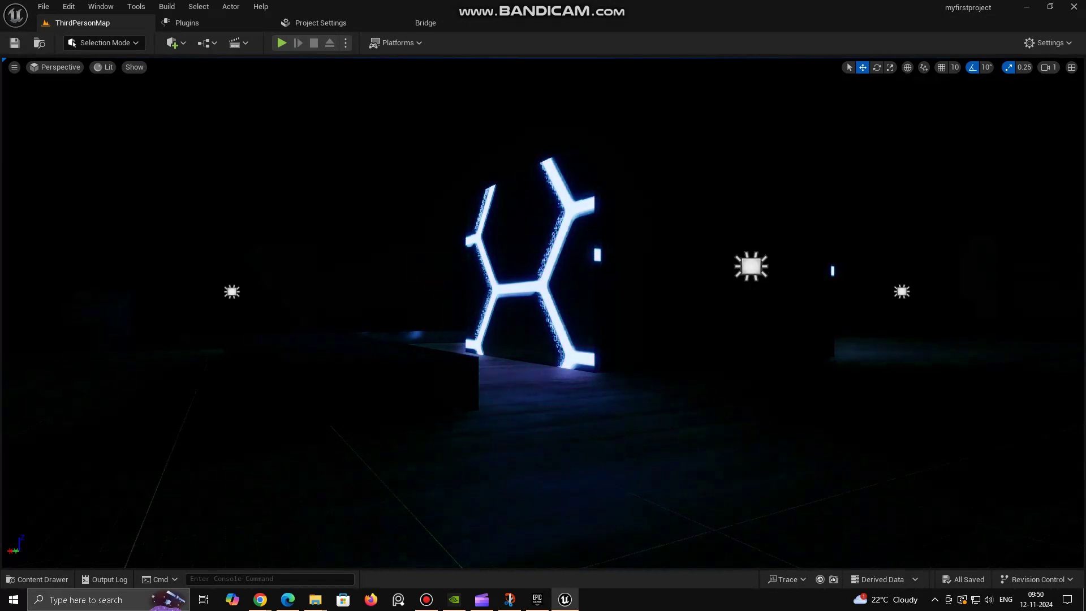
key(ctrl+l)
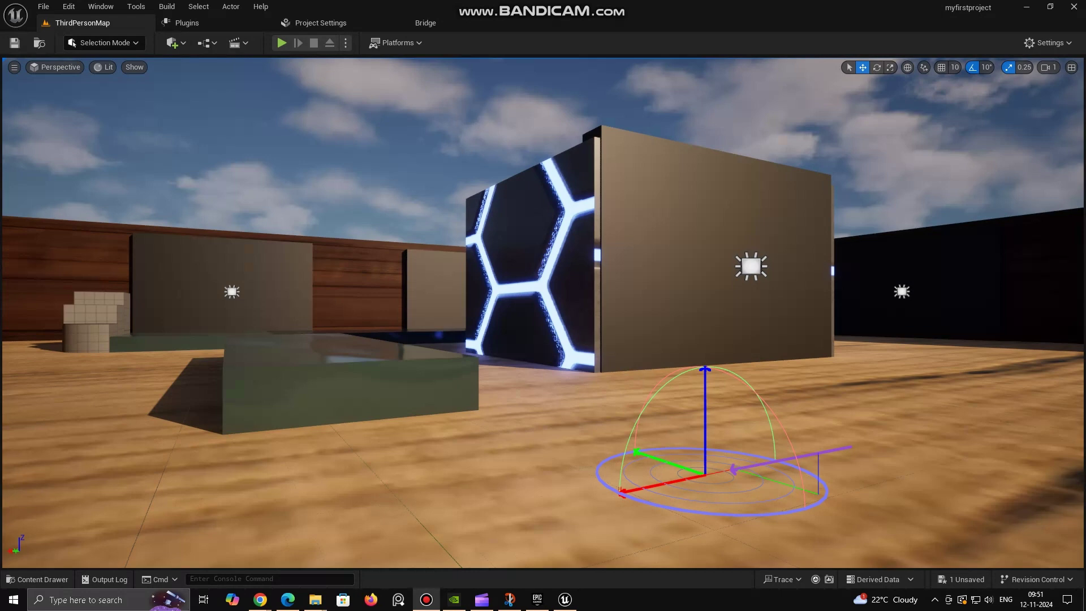
Step: Find and enable the Pixel Streaming plugin, and restart the editor, saving the changed DirectionalLight
click(187, 23)
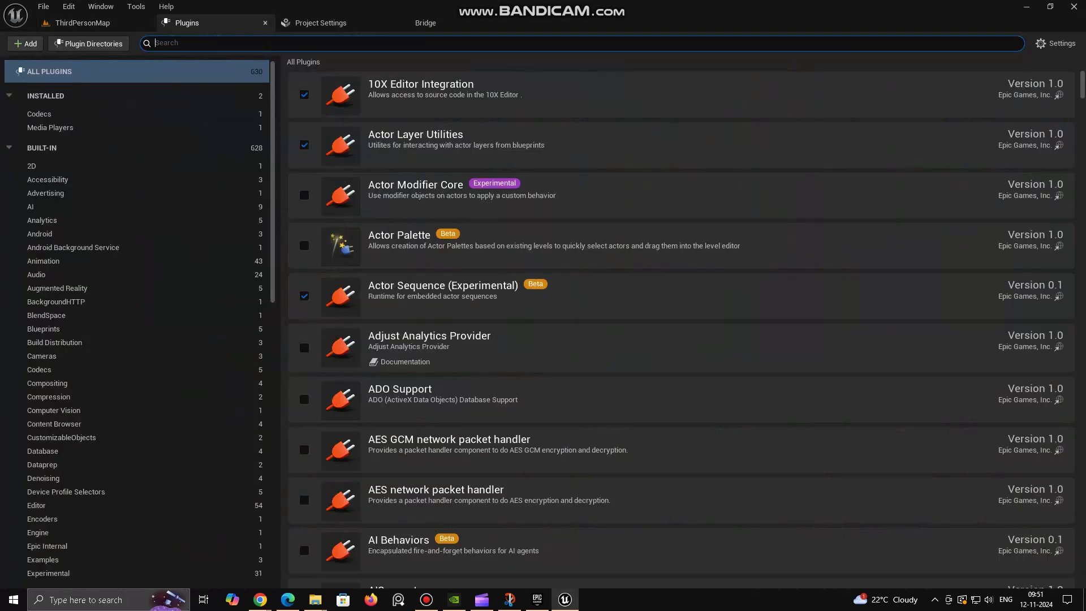
text(pixel)
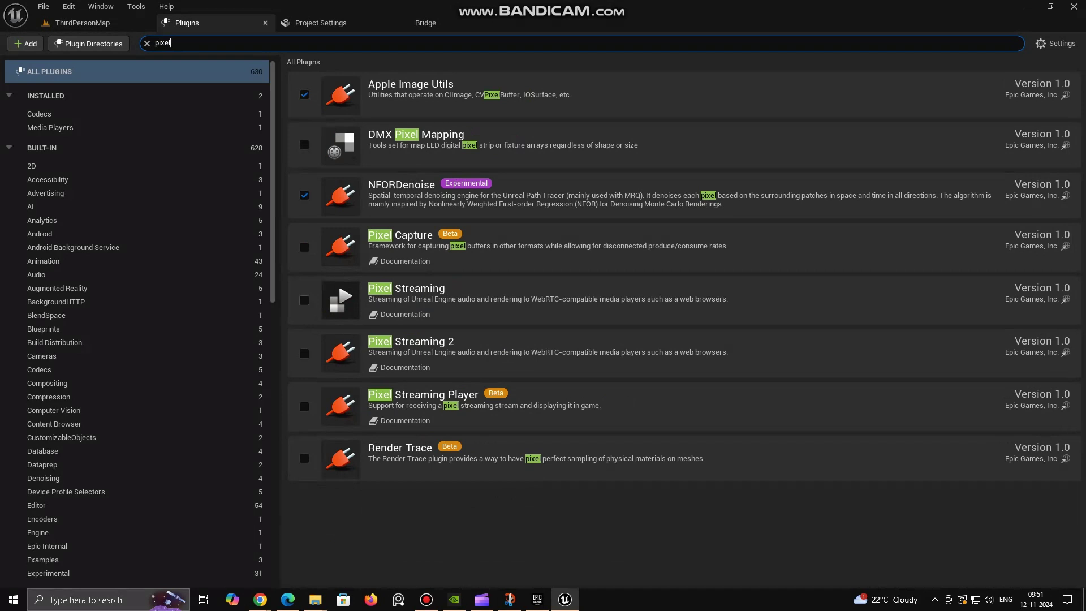
click(304, 300)
click(1037, 564)
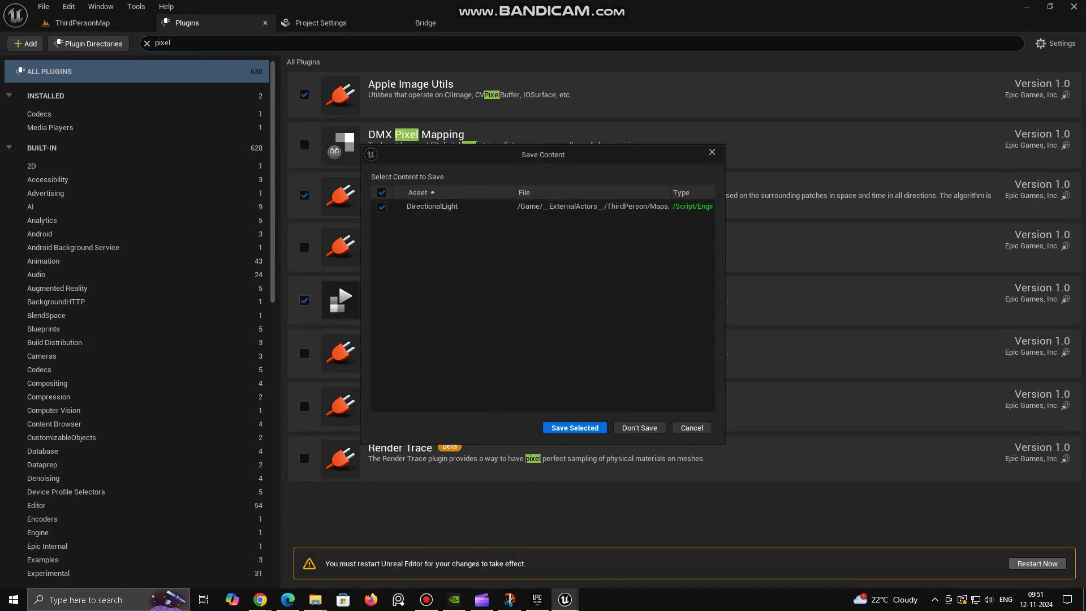
click(574, 428)
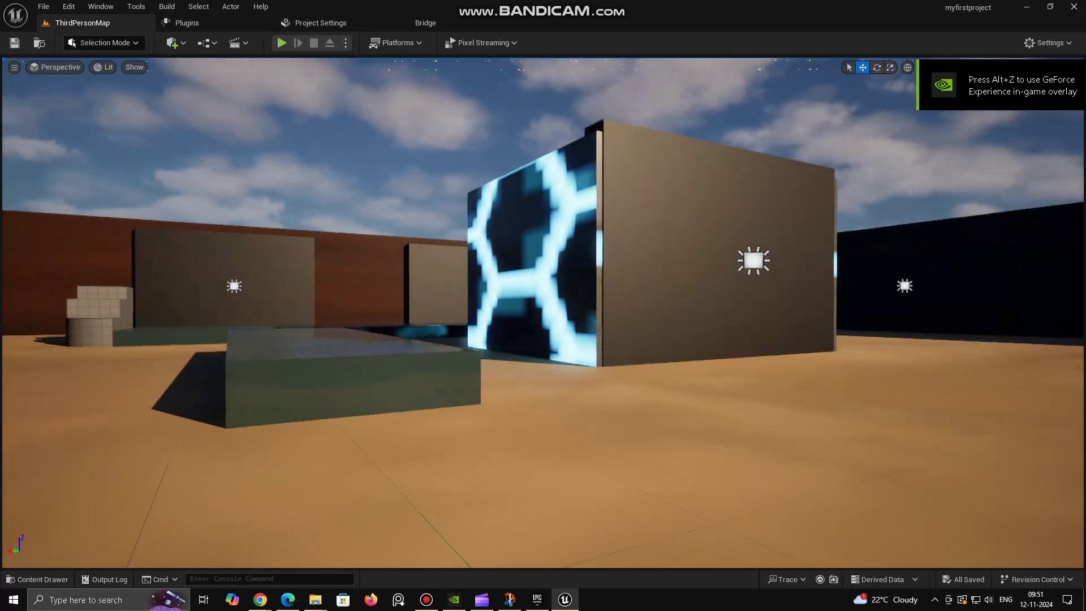
Step: Launch the signalling server on streamer port 8888 and viewer port 80, and stream the level editor
right_drag(543, 313, 629, 297)
click(484, 42)
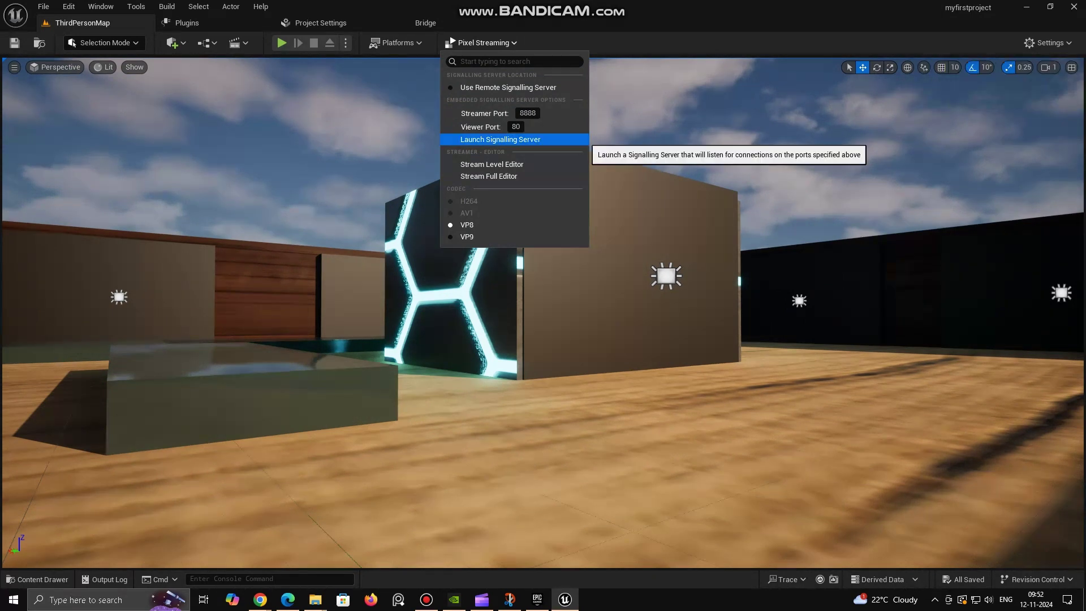
click(500, 139)
click(483, 43)
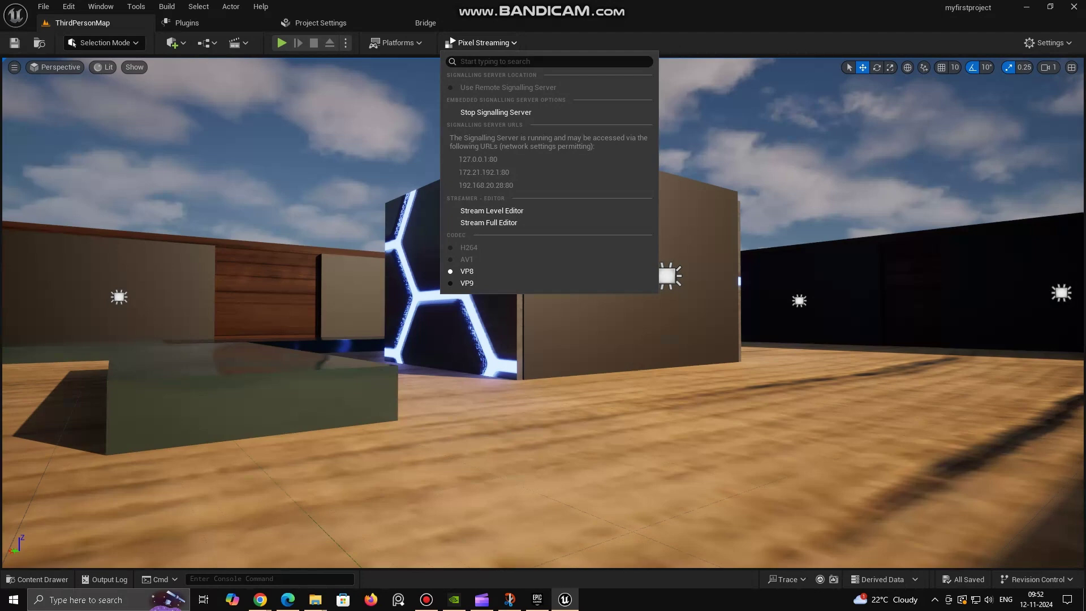
click(492, 211)
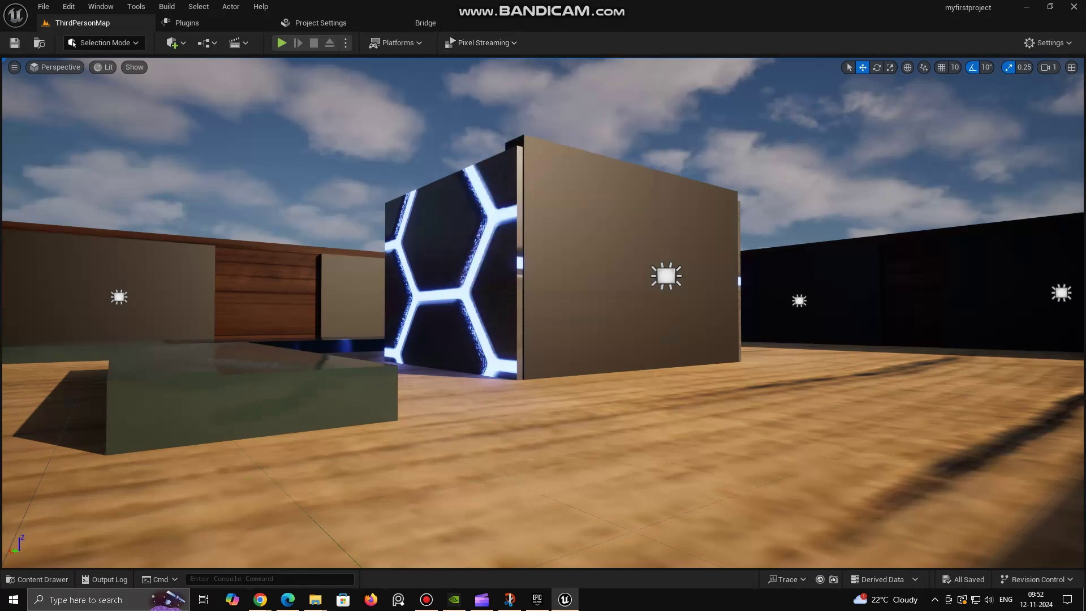
Step: Switch to the Pixel Streaming page in Chrome and arrange it side by side with the Unreal editor
click(483, 43)
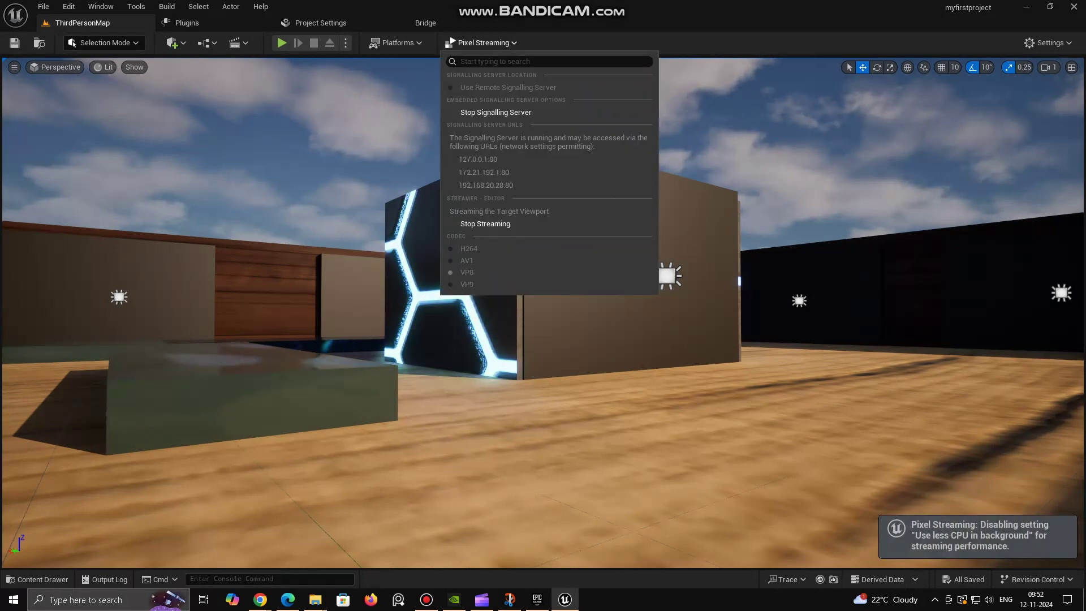
click(260, 600)
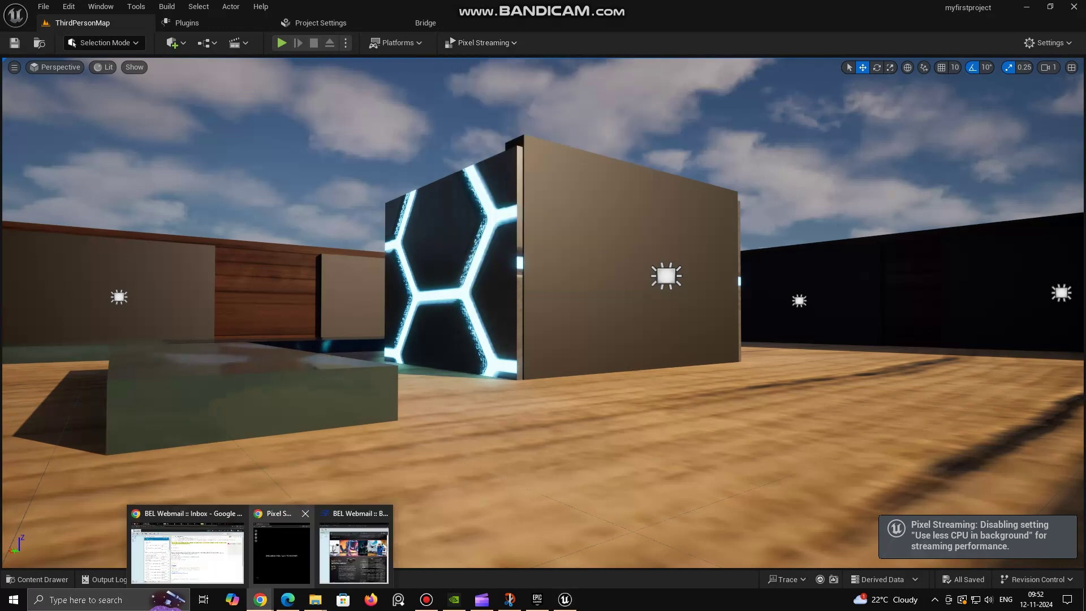
click(282, 552)
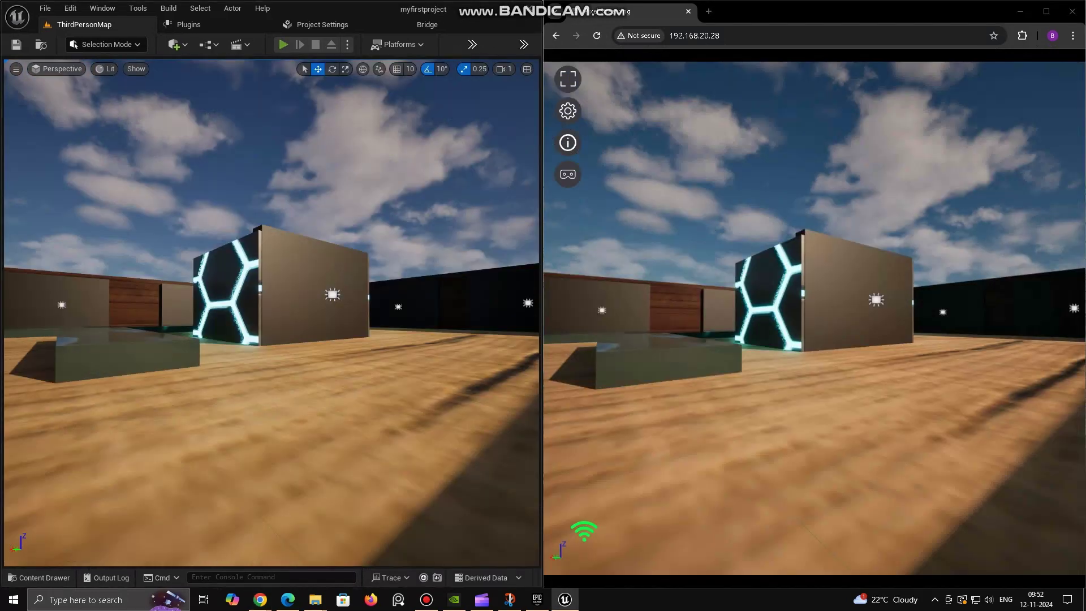
Step: Play the level in the editor, run and jump with the character beside the browser stream, and stop playing
key(alt+p)
key(w)
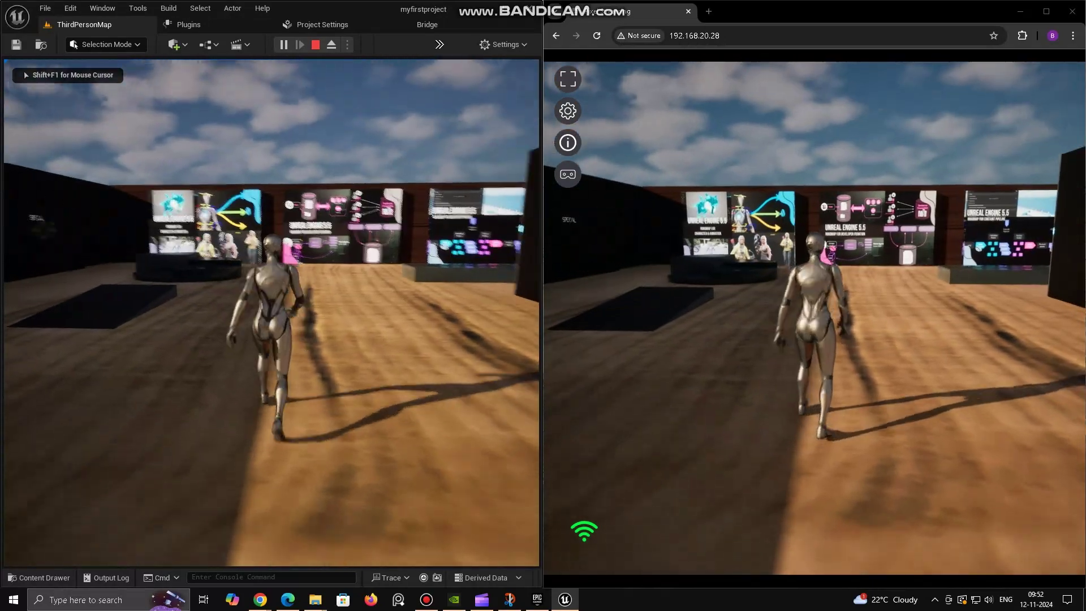
key(space)
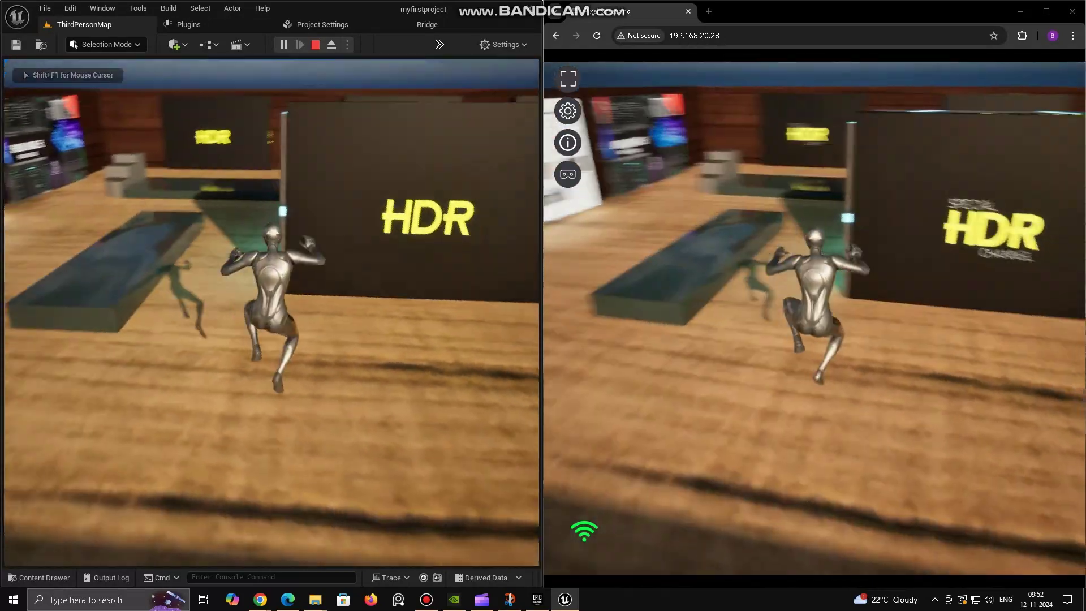
key(w)
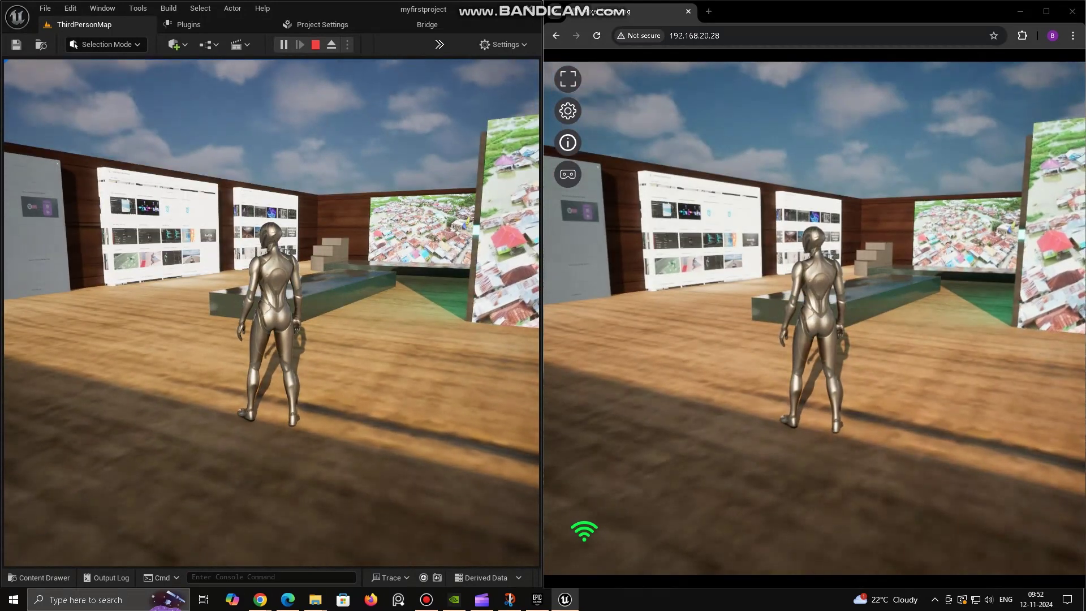
key(Escape)
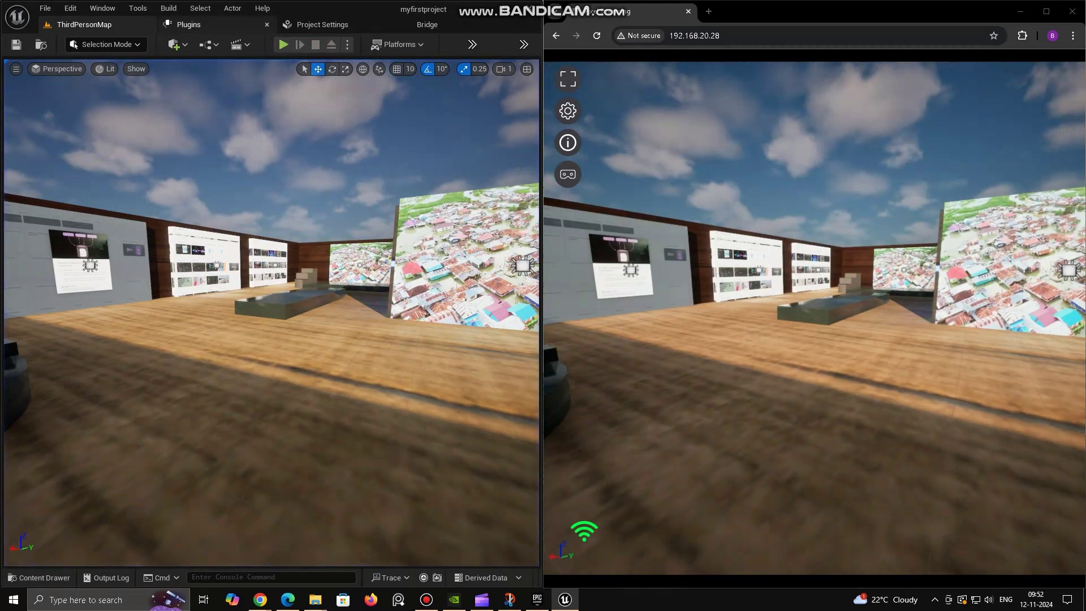
Step: Find the pixel plugins, disable Pixel Streaming, enable Pixel Streaming 2 and restart the editor
click(188, 24)
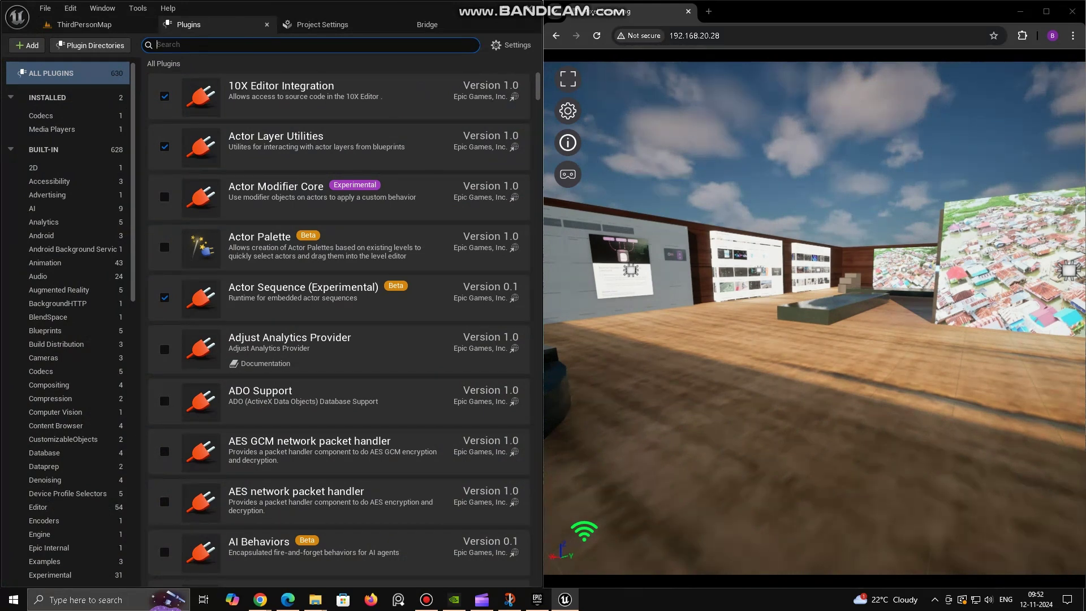
text(pixel)
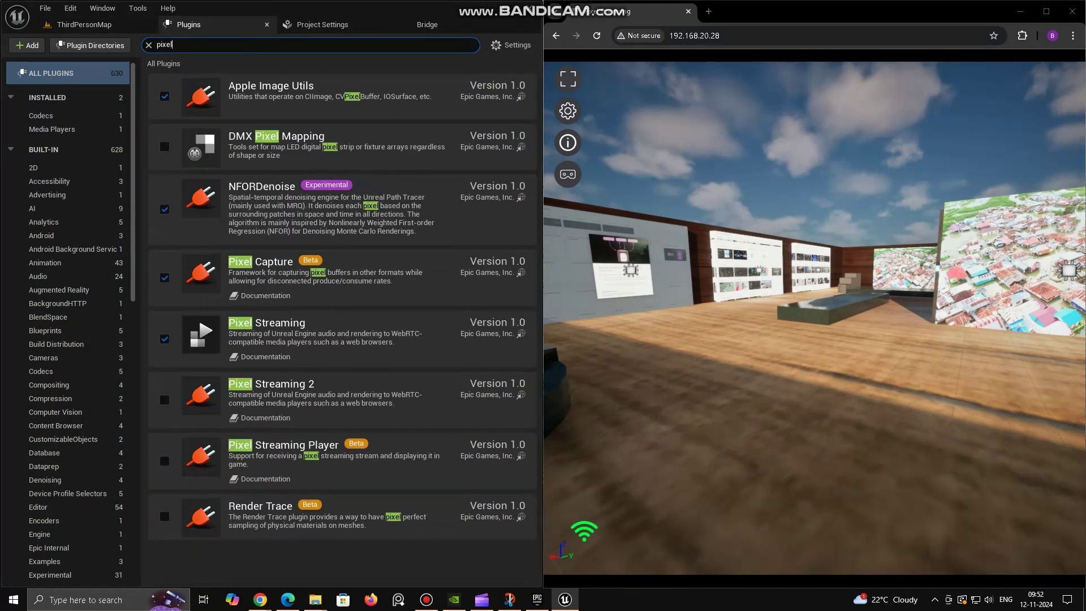
click(164, 339)
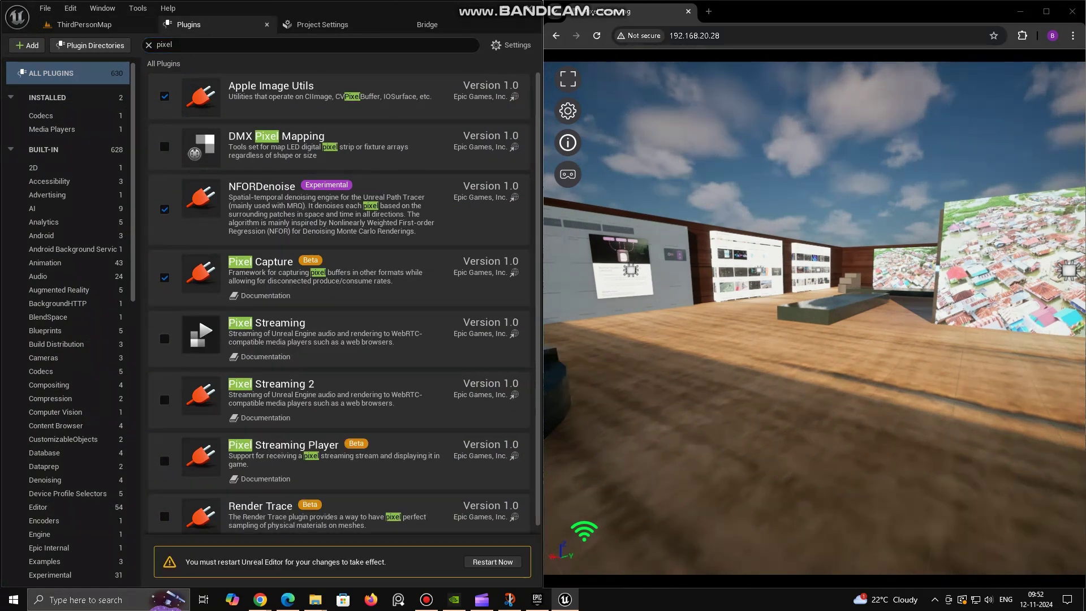
click(164, 399)
click(493, 562)
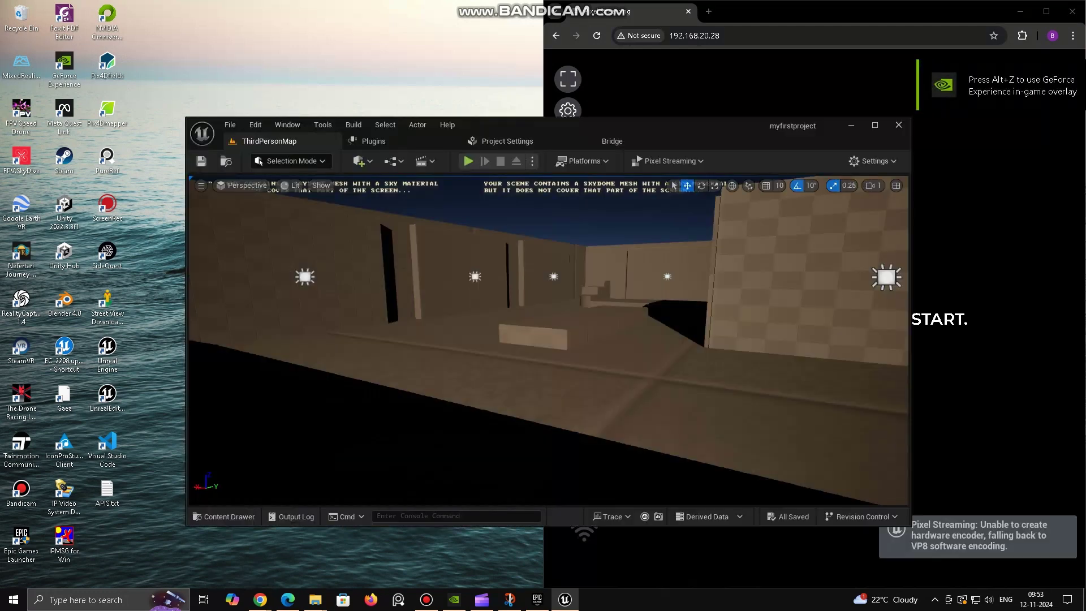
Step: Reposition the restarted editor window, launch the signalling server and stream the level editor
drag(678, 125, 568, 114)
click(526, 147)
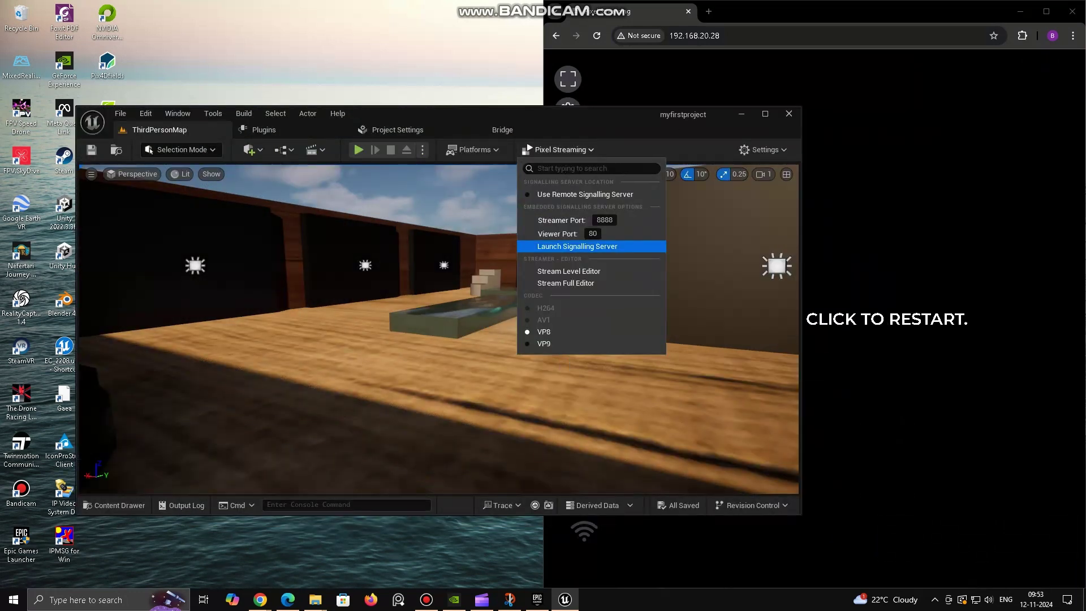
click(577, 246)
click(560, 150)
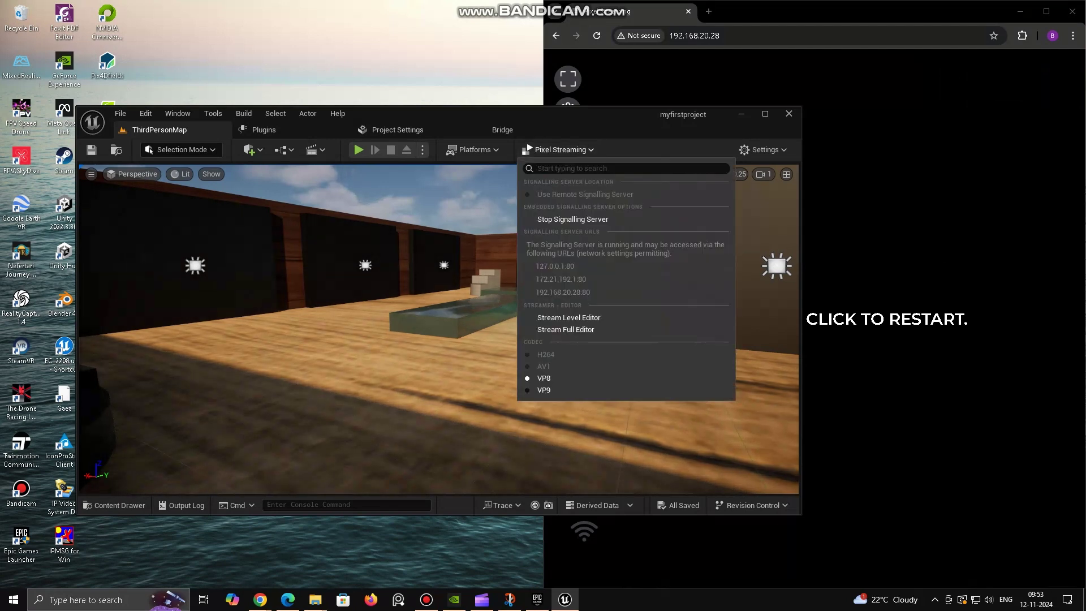
click(568, 317)
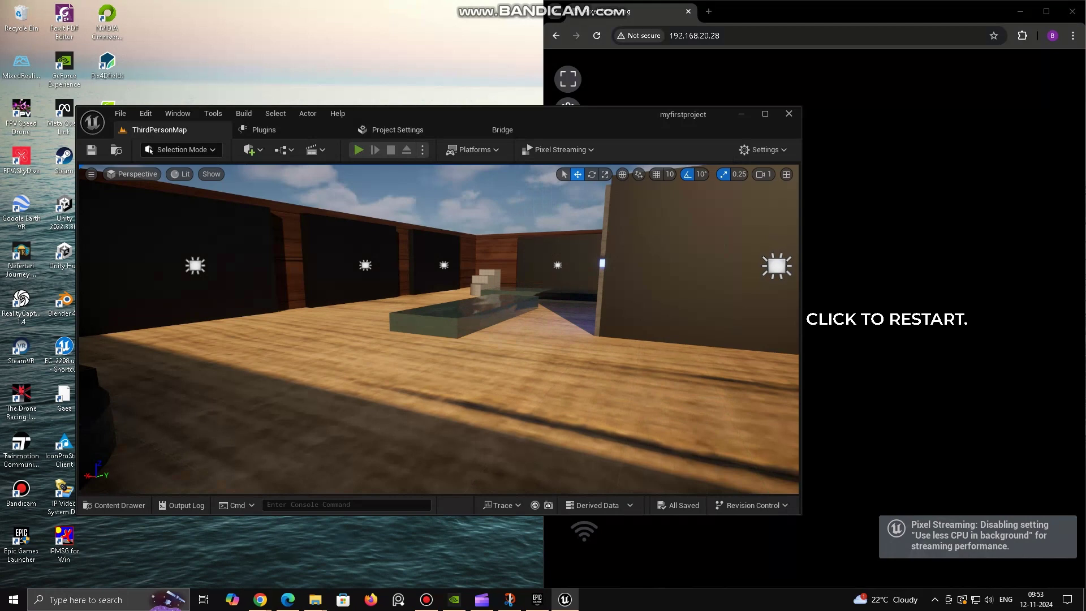
Step: Play the level, restart the stream in the browser and dock the editor beside it
key(alt+p)
click(887, 319)
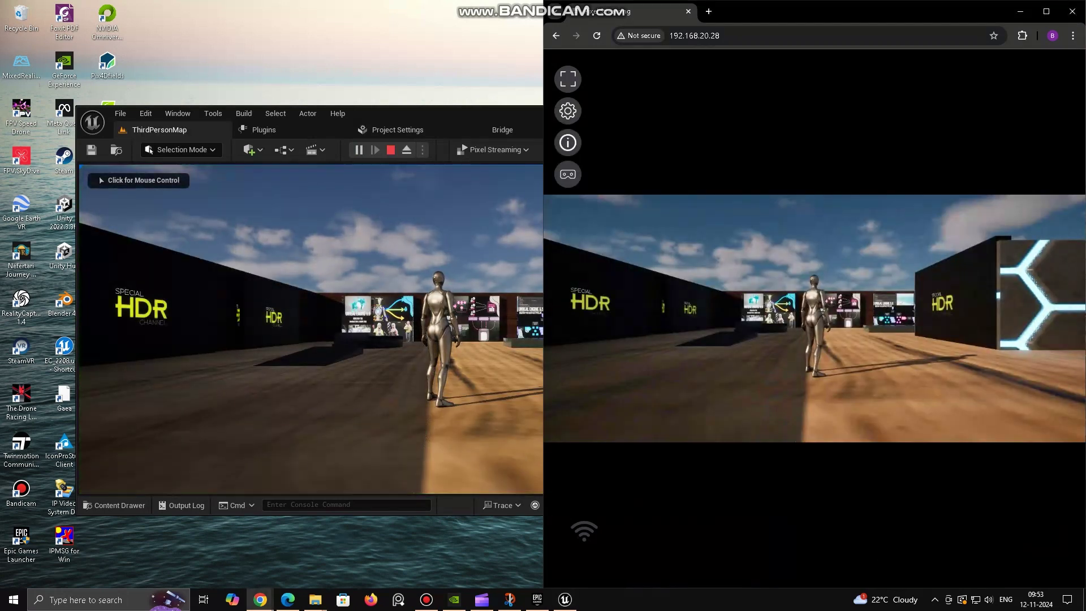
key(alt+Tab)
key(super+Left)
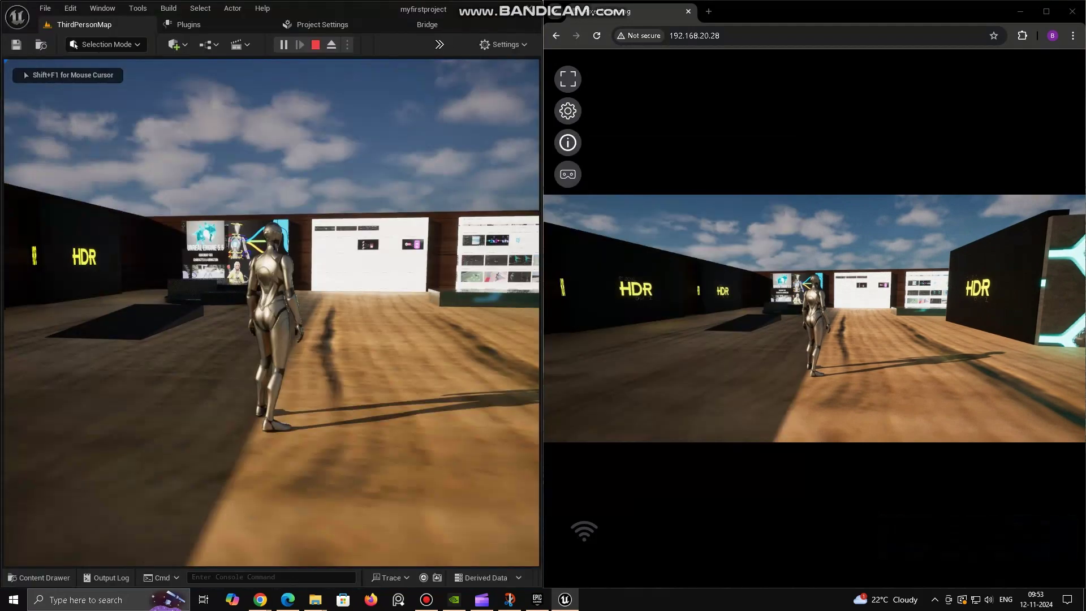
Step: Move the character around the level in the editor and compare it with the browser stream
key(w)
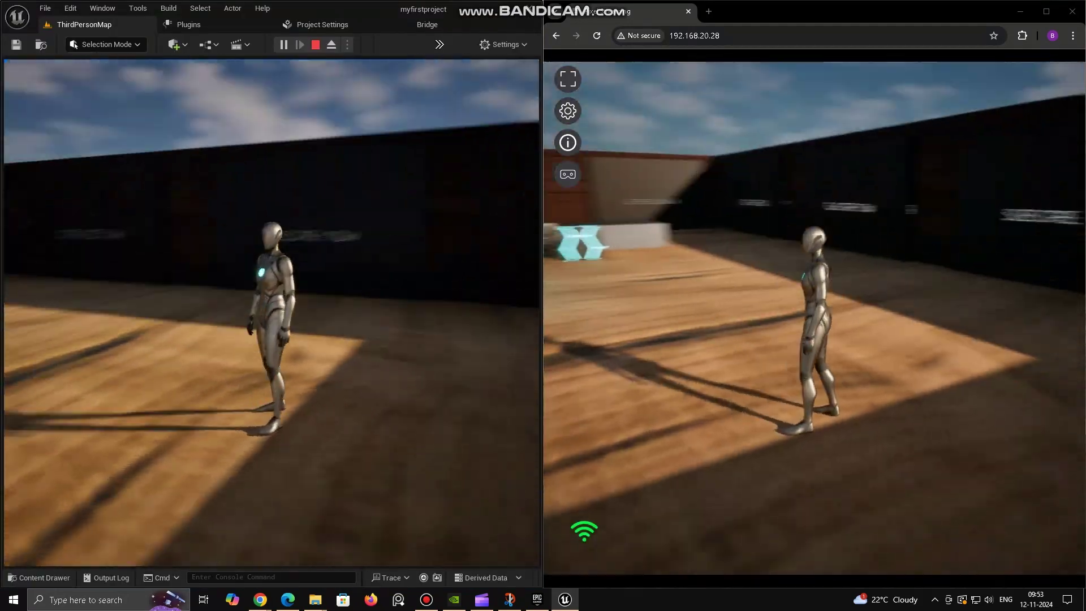
key(w)
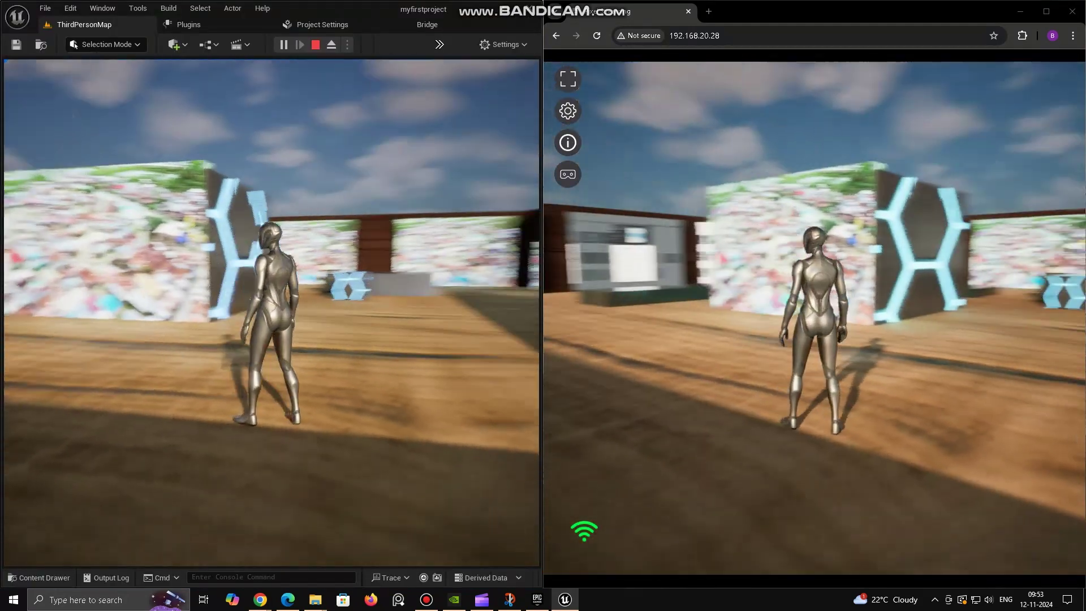
key(w)
Step: Release the editor's mouse capture and control the character through the browser stream, walking and looking around the level
key(shift+F1)
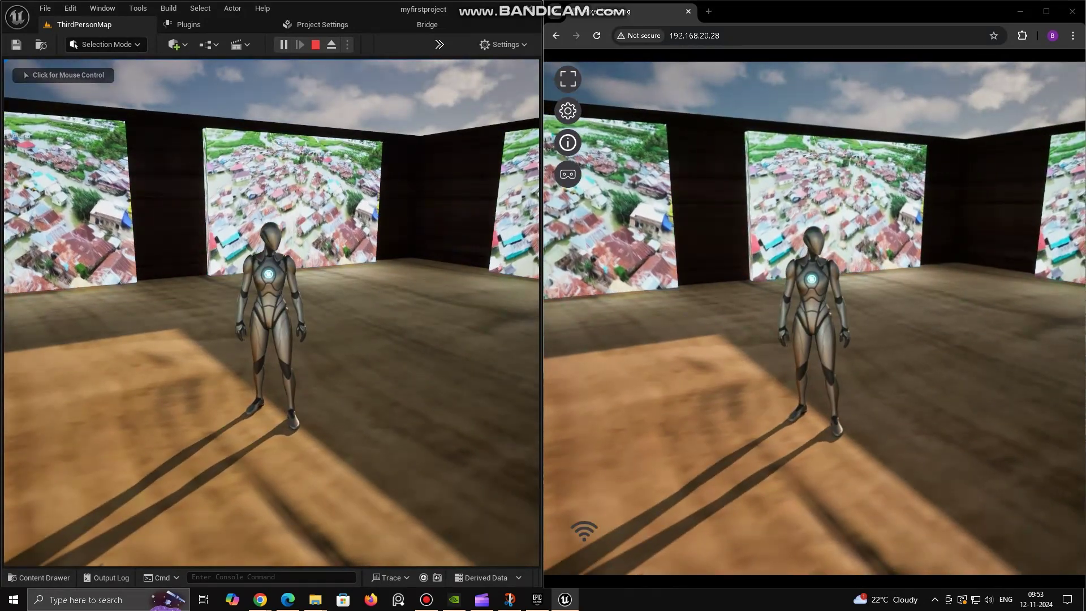
click(272, 311)
key(w)
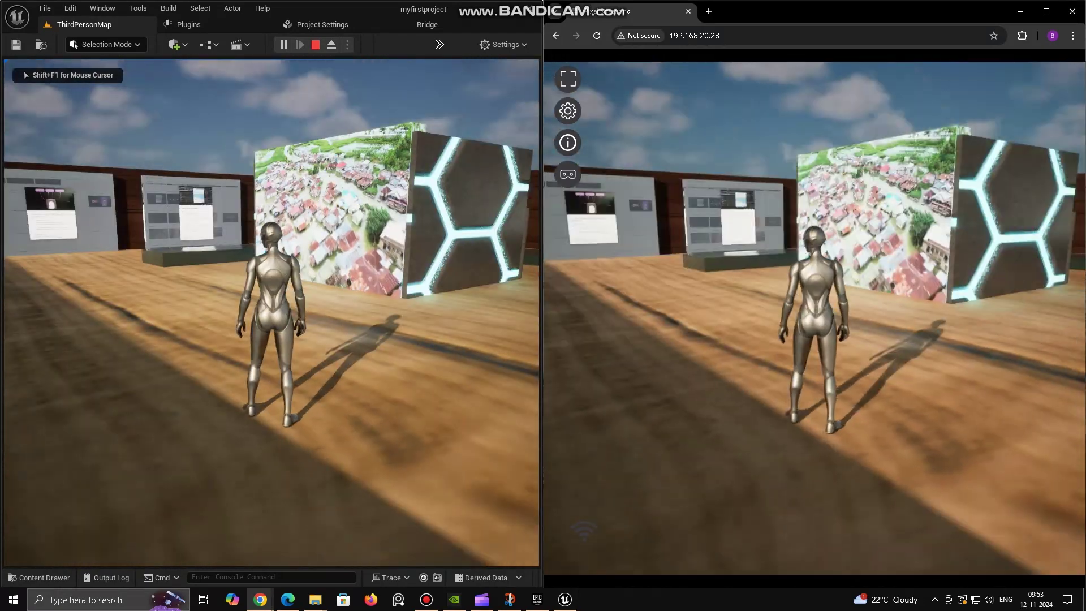
key(w)
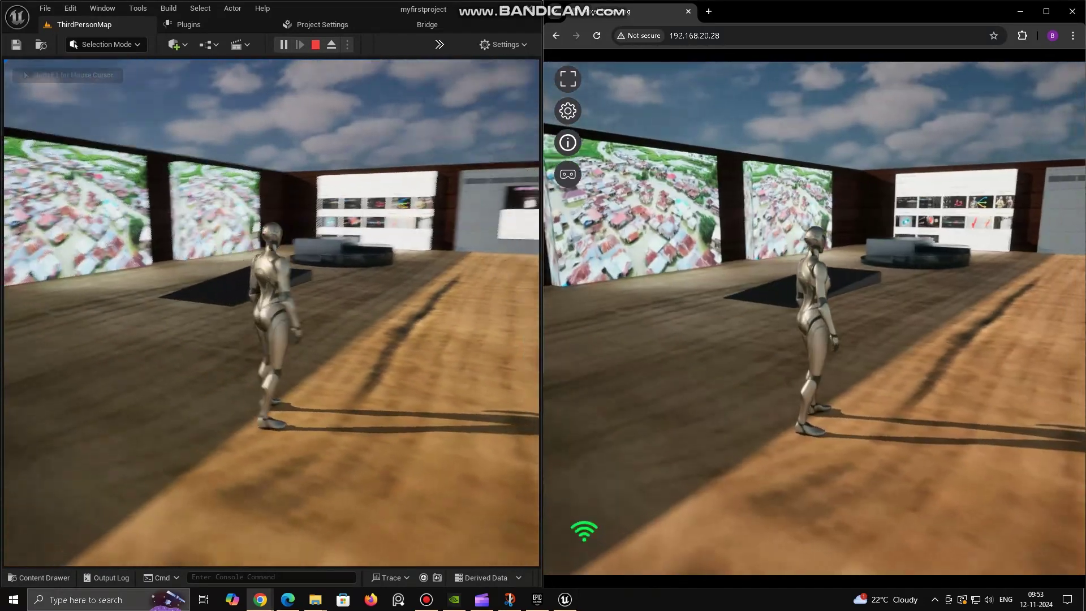
key(w)
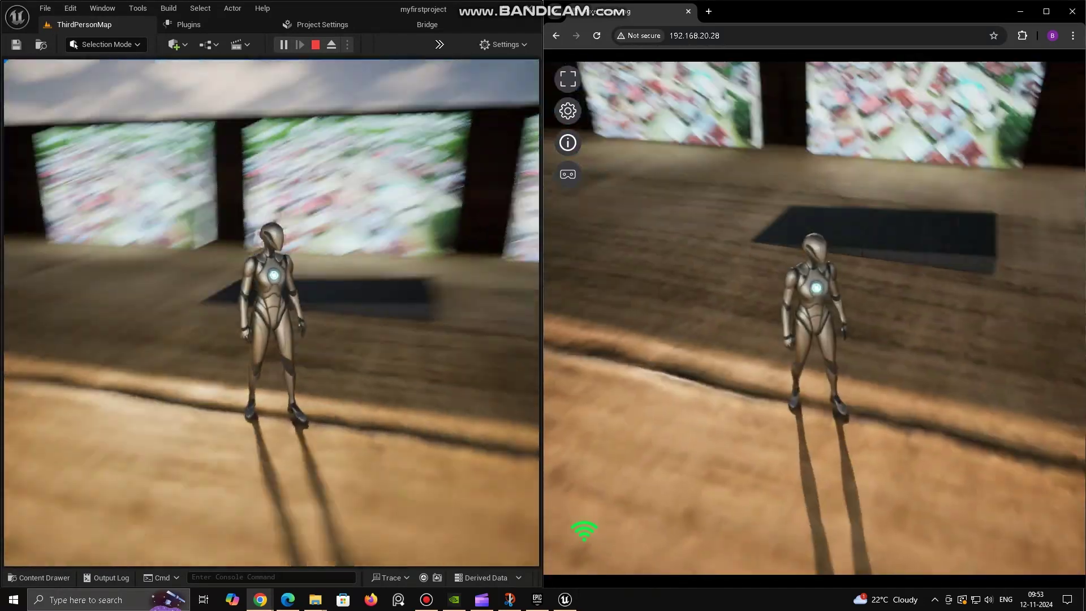
key(w)
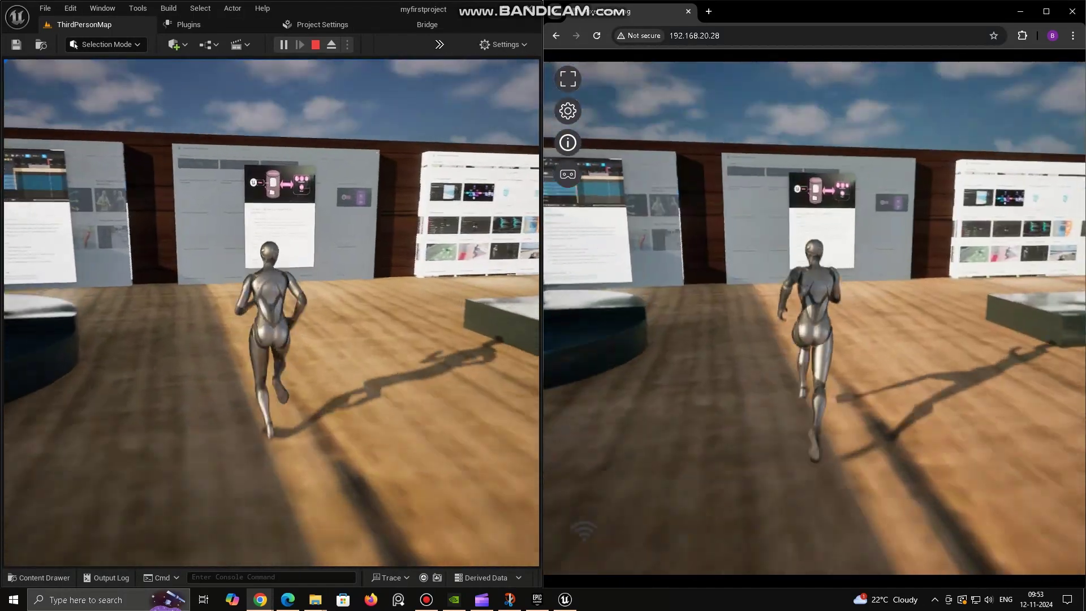
key(s)
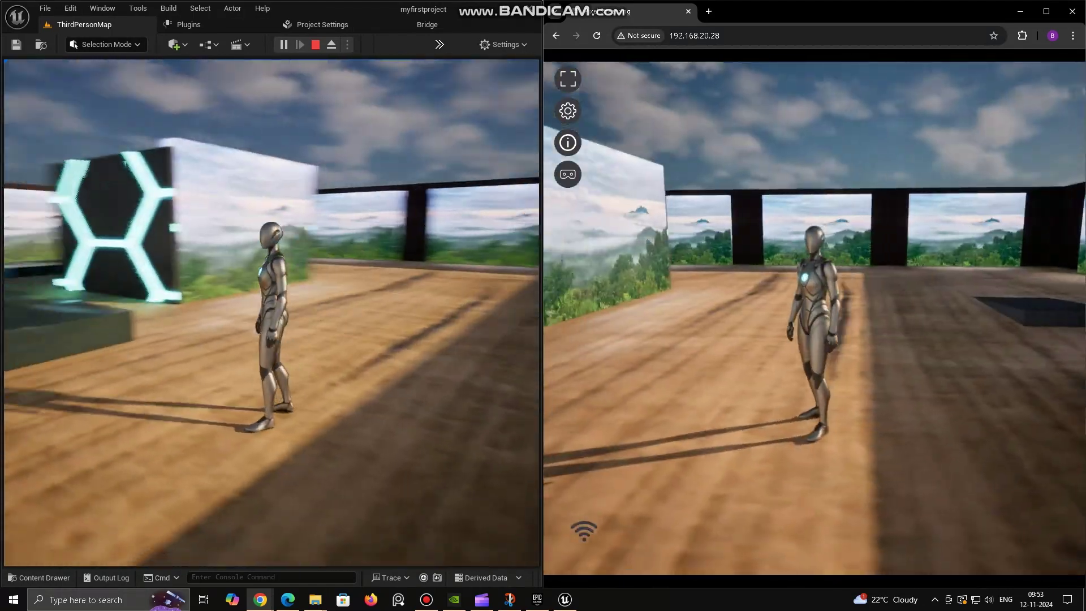
key(w)
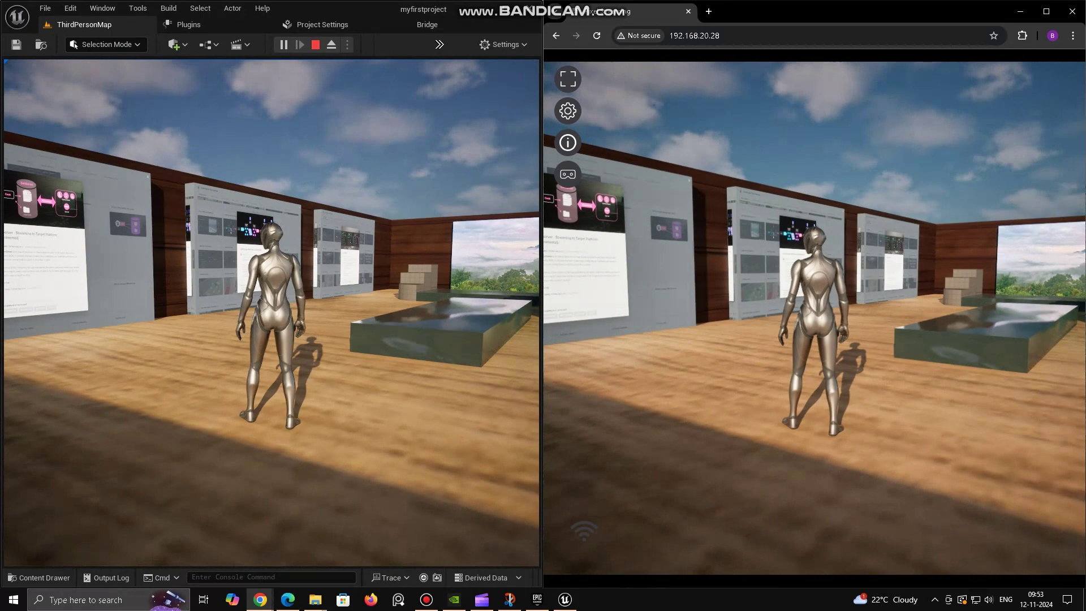
key(s)
key(w)
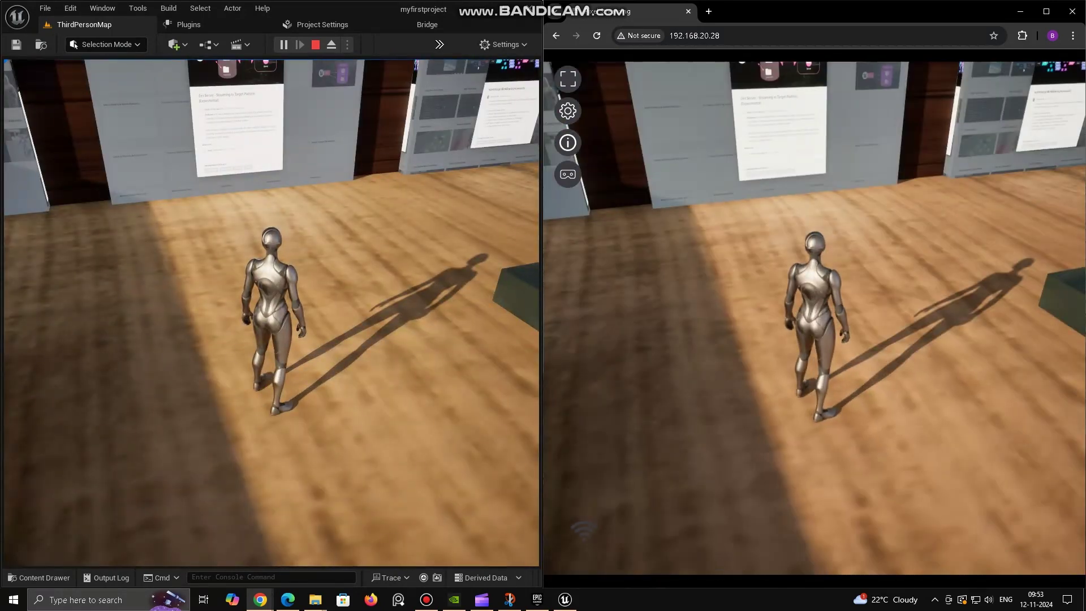